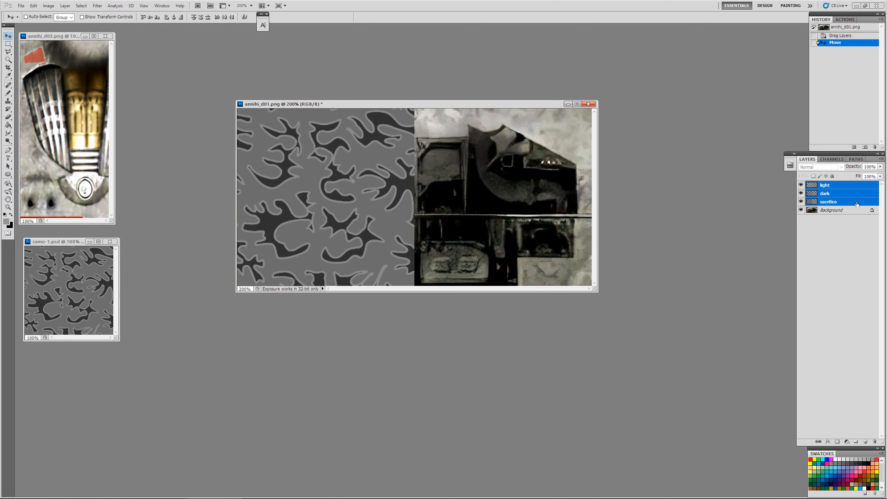
Step: Duplicate the three camo layers onto the right half of annihi_d01.png, and delete both sacrifice layers
{"action": "left_click_drag", "start_coordinate": [332, 178], "coordinate": [497, 176]}
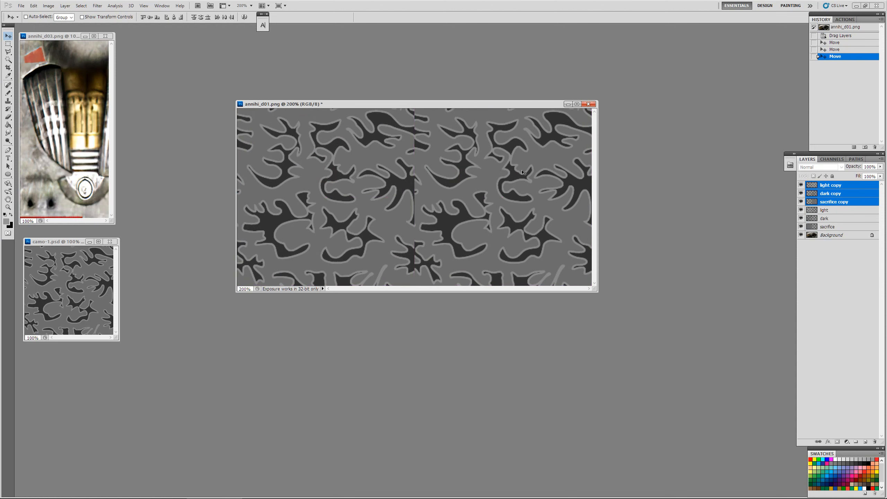
{"action": "left_click", "coordinate": [854, 202]}
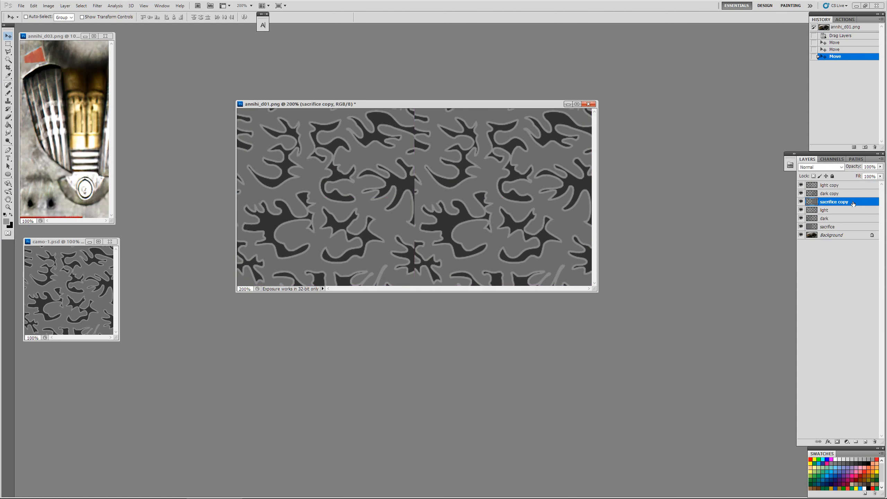
{"action": "key", "text": "Delete"}
{"action": "left_click", "coordinate": [850, 219]}
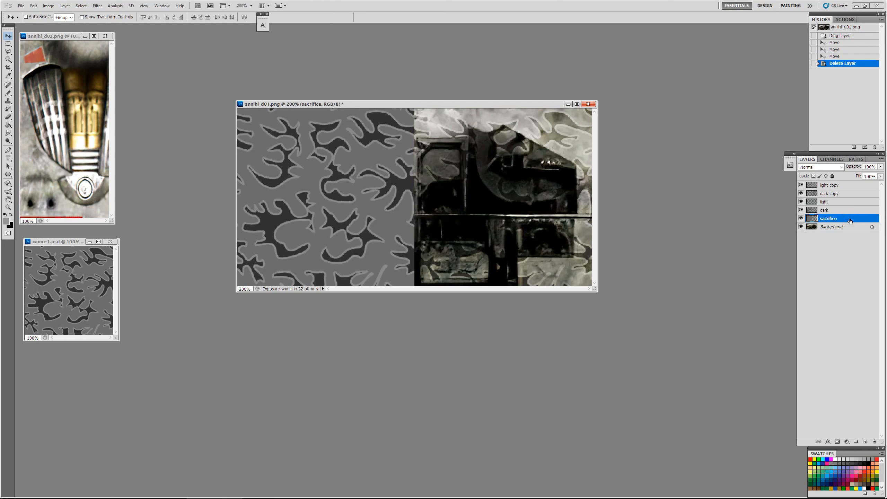
{"action": "key", "text": "Delete"}
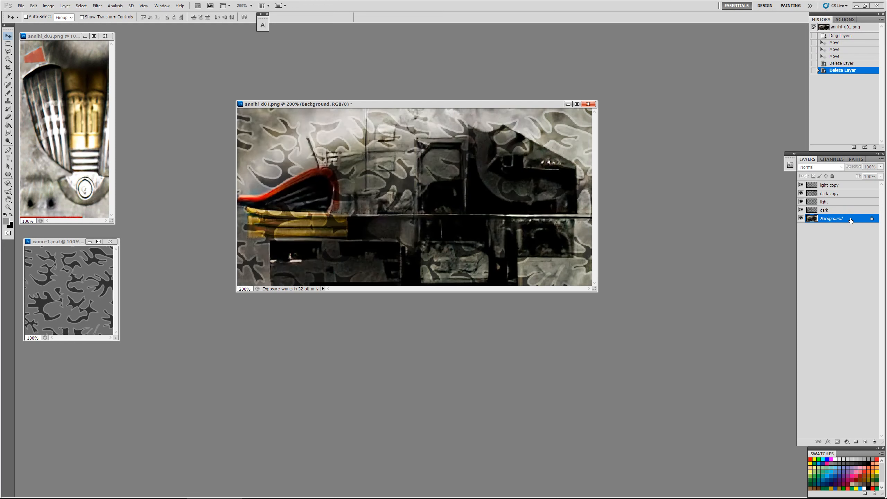
Step: Move the light layer directly below light copy, and merge the two light layers and the two dark layers into one each
{"action": "left_click_drag", "start_coordinate": [844, 204], "coordinate": [845, 191]}
{"action": "left_click", "coordinate": [846, 189]}
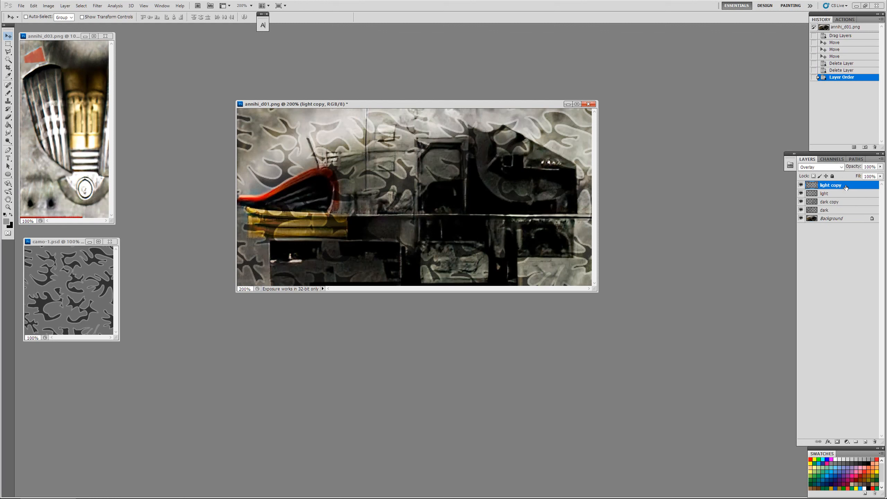
{"action": "key", "text": "ctrl+e"}
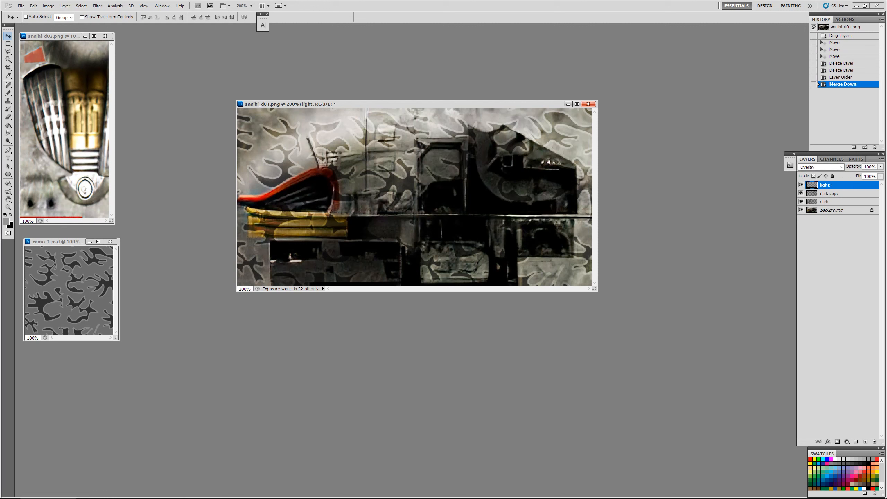
{"action": "left_click", "coordinate": [846, 194]}
{"action": "key", "text": "ctrl+e"}
{"action": "key", "text": "ctrl+e"}
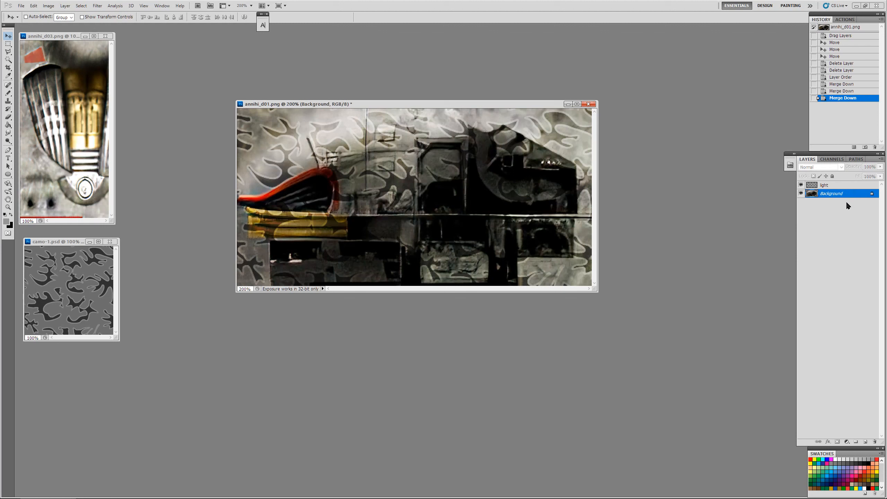
{"action": "key", "text": "ctrl+z"}
Step: Hide the light and dark camo layers, keeping light as the active layer
{"action": "left_click", "coordinate": [842, 185]}
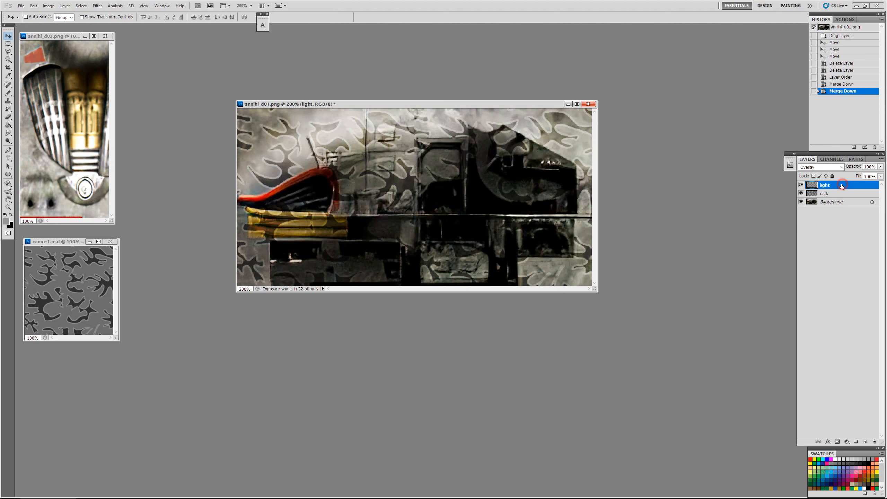
{"action": "left_click", "coordinate": [801, 185]}
{"action": "left_click", "coordinate": [801, 193]}
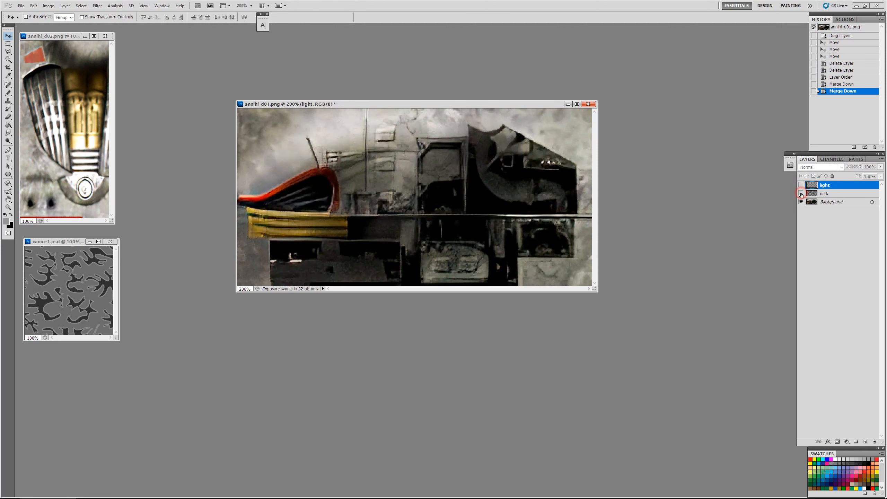
Step: Select the two small hatch panels with the Rectangular Marquee, subtracting the strip between them
{"action": "left_click", "coordinate": [8, 43]}
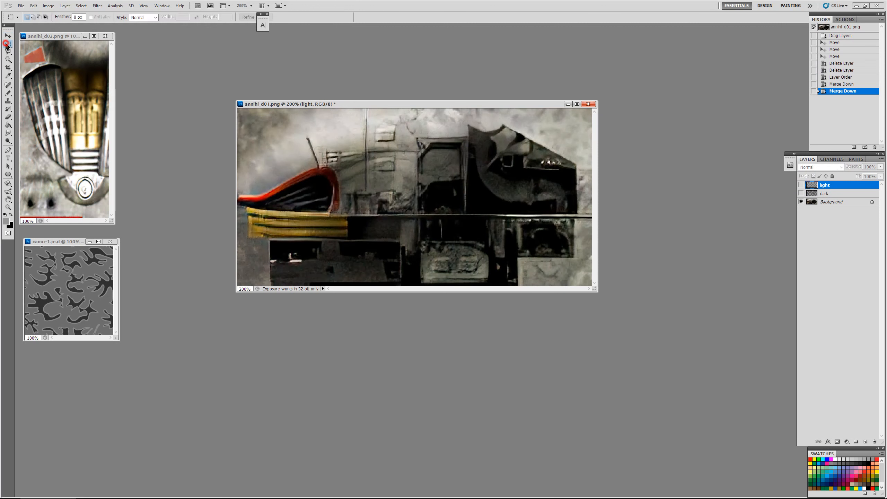
{"action": "key", "text": "ctrl+plus"}
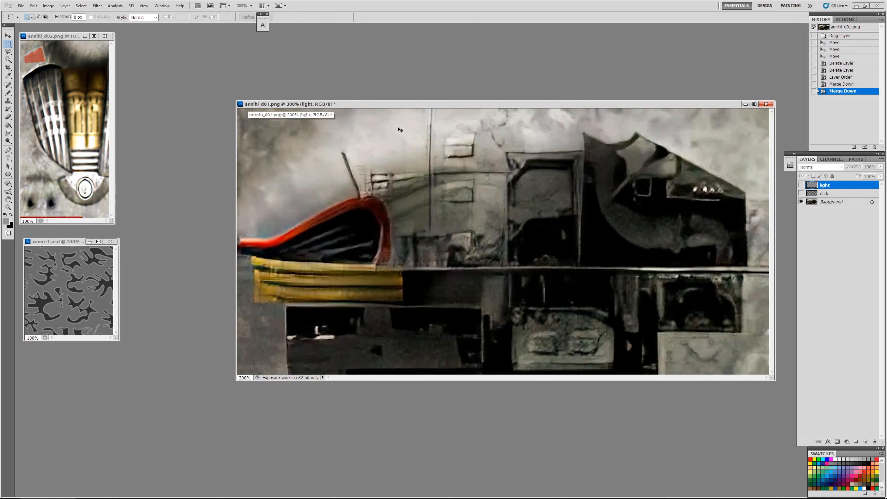
{"action": "left_click_drag", "start_coordinate": [444, 142], "coordinate": [474, 204]}
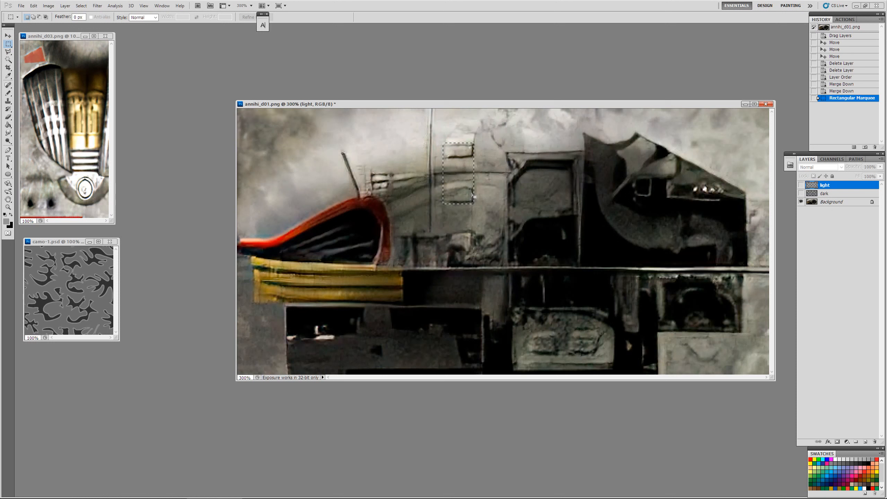
{"action": "key", "text": "alt"}
{"action": "left_click_drag", "start_coordinate": [479, 187], "coordinate": [479, 186]}
Step: Add the dark machinery in the texture's right half to the selection with rectangular marquees and a polygonal lasso outline around its slanted top
{"action": "scroll", "coordinate": [363, 167], "scroll_direction": "down", "scroll_amount": 2}
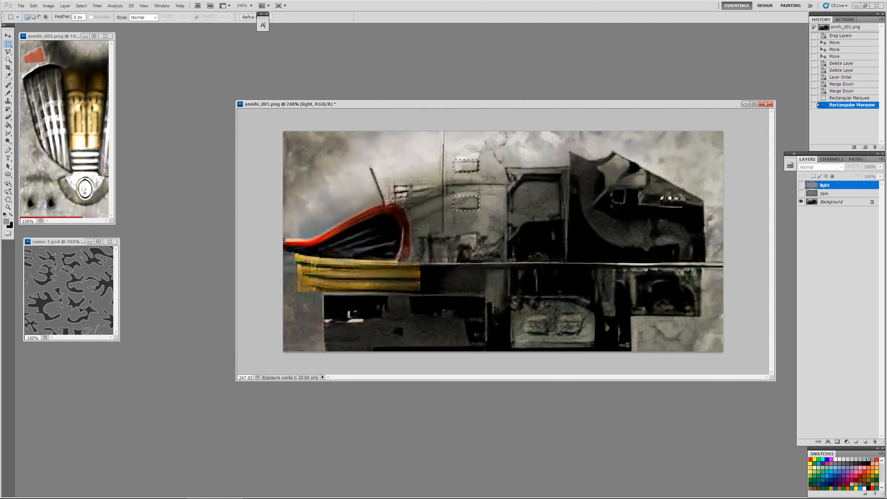
{"action": "key", "text": "shift"}
{"action": "left_click_drag", "start_coordinate": [506, 168], "coordinate": [507, 168]}
{"action": "left_click_drag", "start_coordinate": [561, 236], "coordinate": [631, 375]}
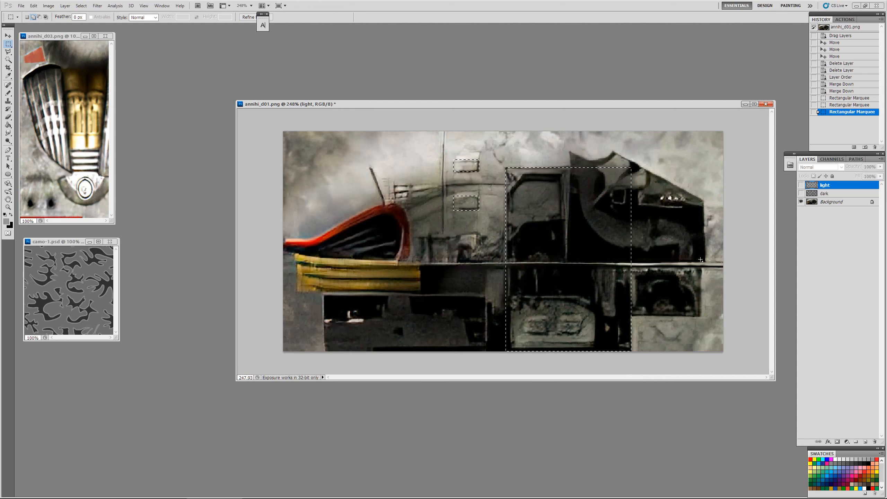
{"action": "left_click_drag", "start_coordinate": [700, 258], "coordinate": [625, 317]}
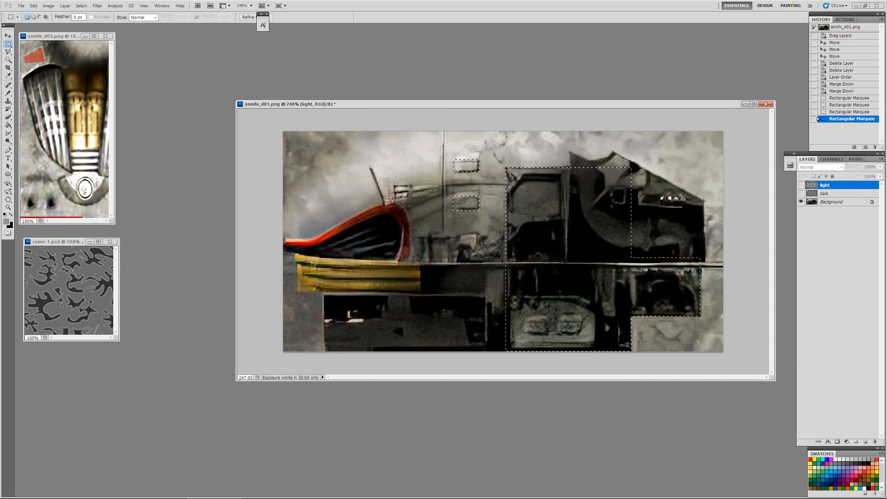
{"action": "left_click_drag", "start_coordinate": [704, 201], "coordinate": [693, 212]}
{"action": "left_click_drag", "start_coordinate": [614, 266], "coordinate": [613, 265]}
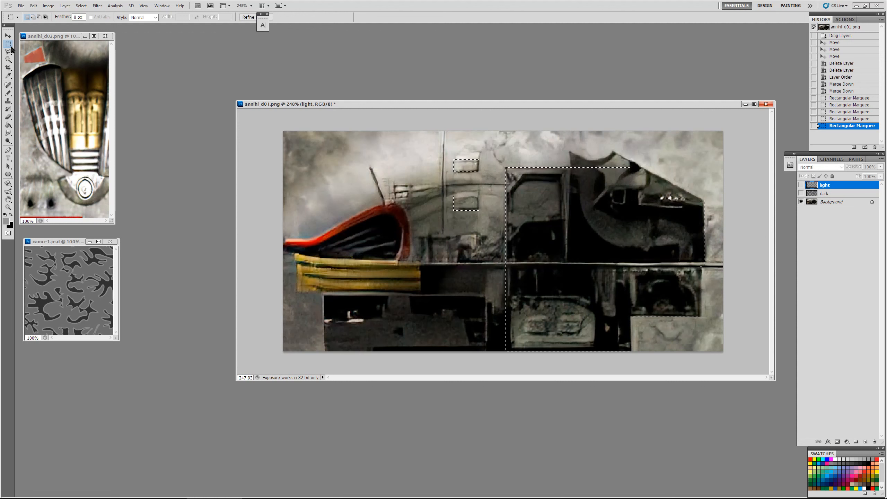
{"action": "left_click", "coordinate": [8, 53]}
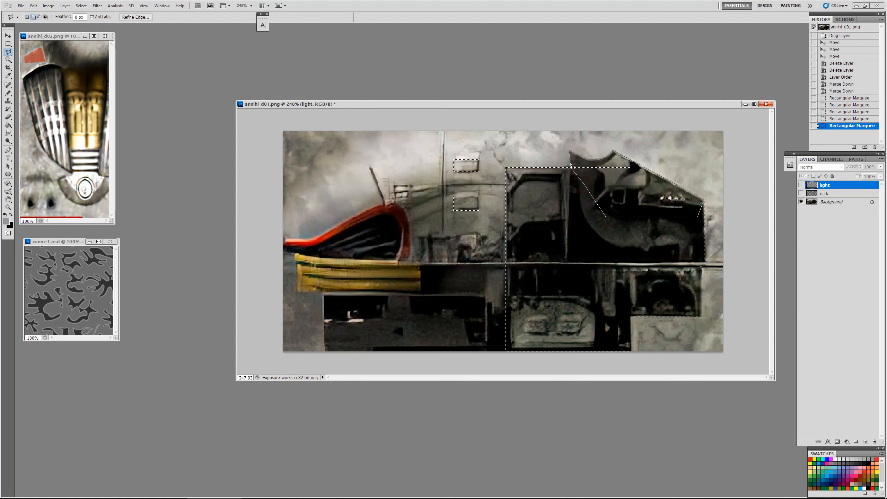
{"action": "left_click", "coordinate": [571, 165]}
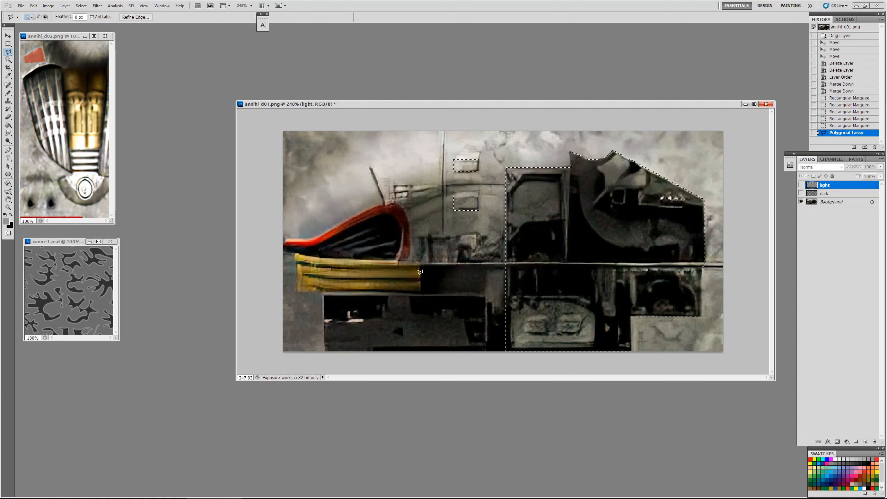
Step: Add the red-rimmed intake and the yellow ribbed part below it to the selection with the Polygonal Lasso
{"action": "key", "text": "shift"}
{"action": "left_click", "coordinate": [278, 237]}
{"action": "left_click", "coordinate": [312, 237]}
{"action": "left_click", "coordinate": [365, 210]}
{"action": "left_click", "coordinate": [382, 202]}
{"action": "left_click", "coordinate": [392, 201]}
{"action": "left_click", "coordinate": [411, 233]}
{"action": "left_click", "coordinate": [410, 246]}
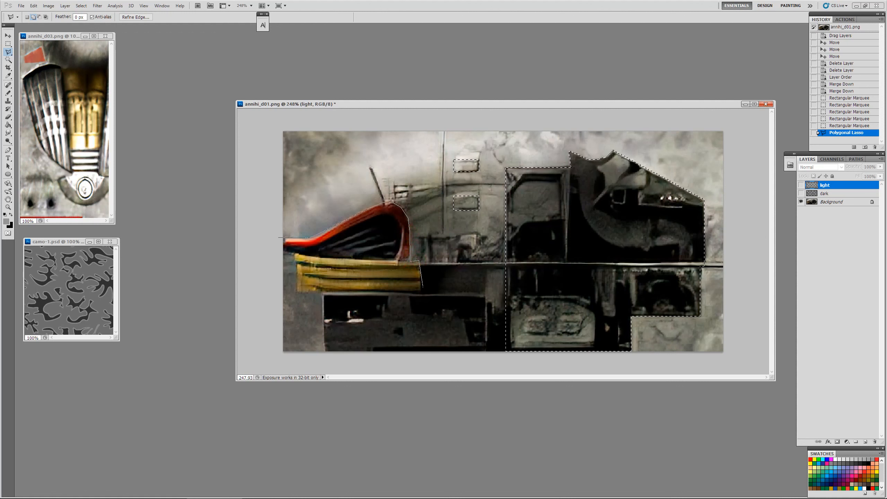
{"action": "left_click", "coordinate": [420, 290]}
{"action": "left_click", "coordinate": [280, 251]}
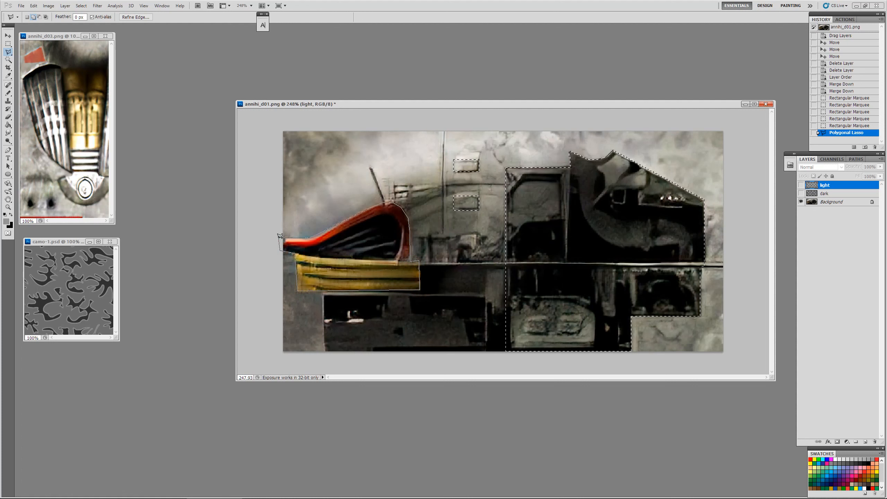
{"action": "left_click", "coordinate": [280, 237]}
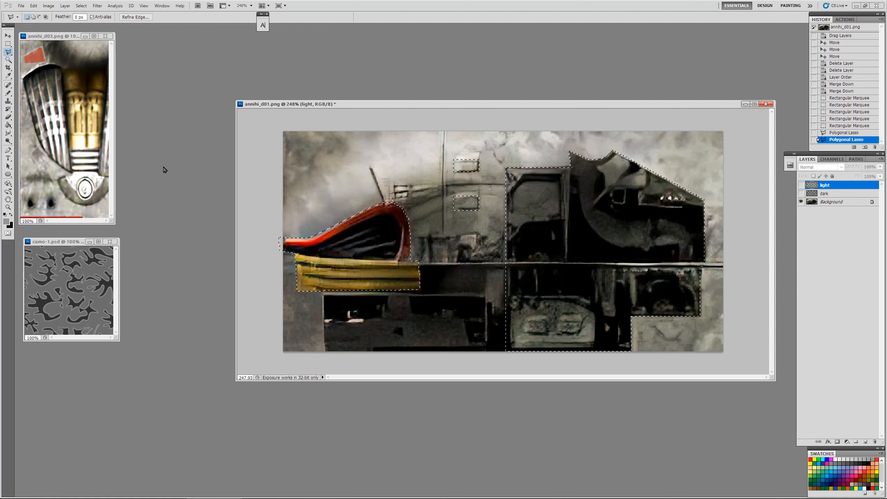
Step: Add the dark lower panel between the yellow part and the machinery to the selection with the Rectangular Marquee
{"action": "left_click", "coordinate": [8, 44]}
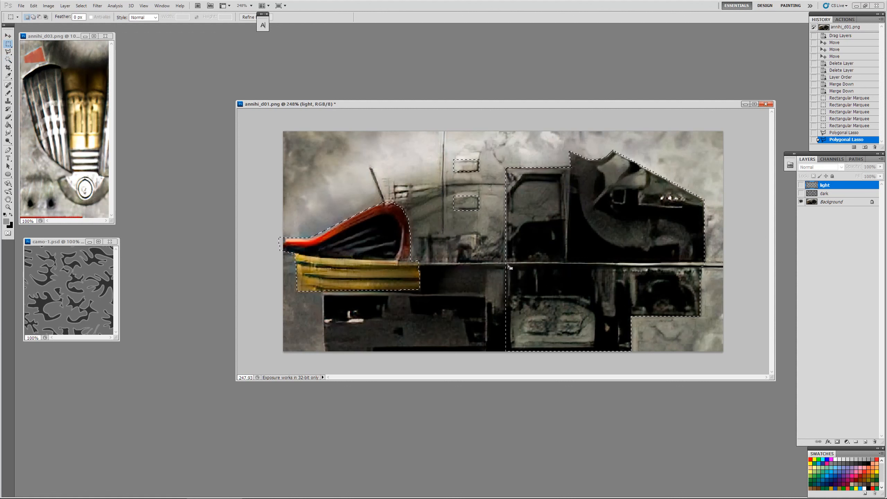
{"action": "left_click_drag", "start_coordinate": [508, 264], "coordinate": [333, 363]}
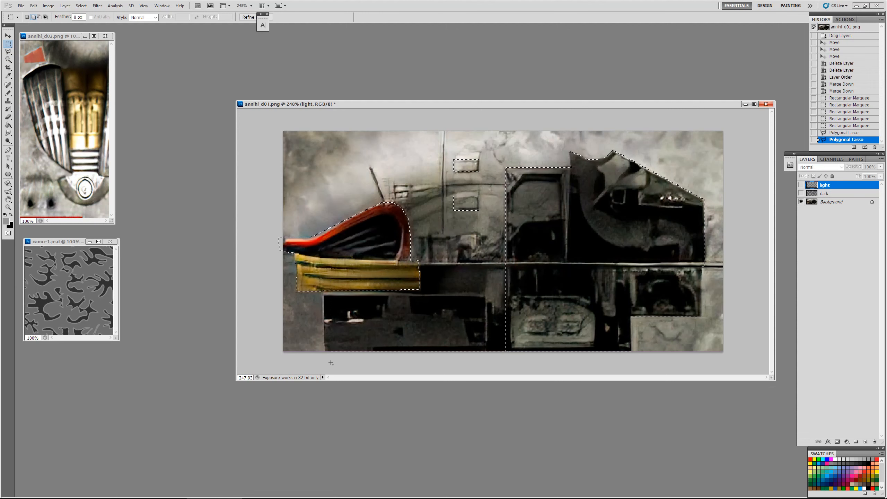
{"action": "left_click_drag", "start_coordinate": [325, 363], "coordinate": [325, 365]}
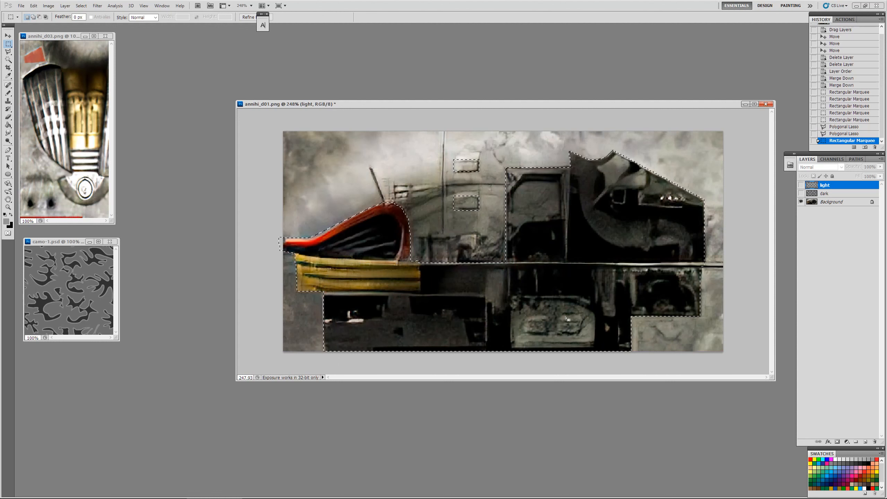
Step: Show the light and dark layers again and clear the camo inside the selection on both of them
{"action": "left_click", "coordinate": [802, 185]}
{"action": "left_click", "coordinate": [802, 193]}
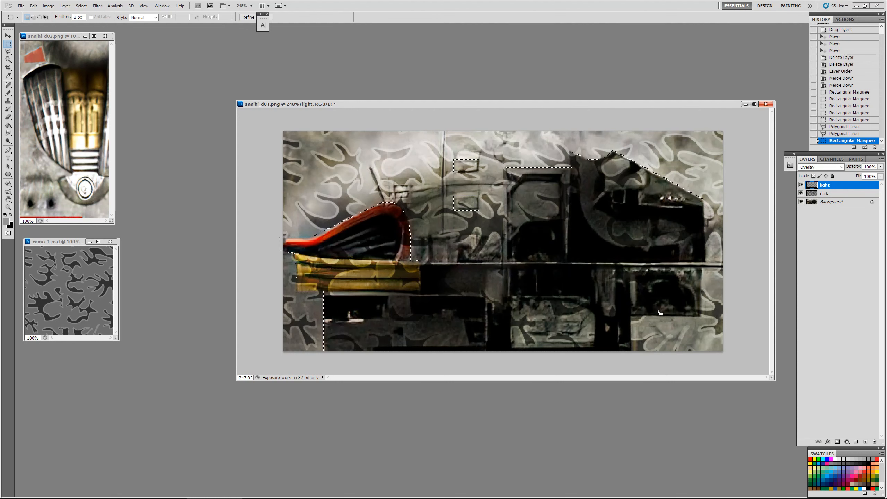
{"action": "key", "text": "Delete"}
{"action": "left_click", "coordinate": [841, 193]}
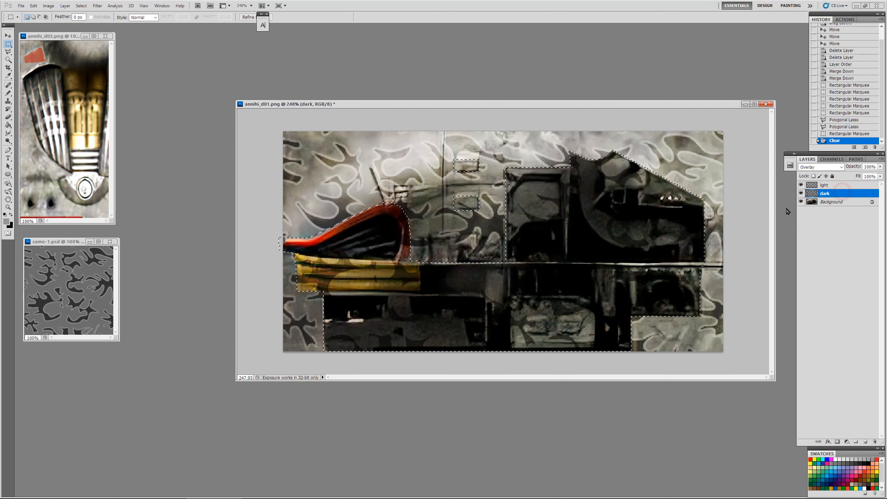
{"action": "key", "text": "Delete"}
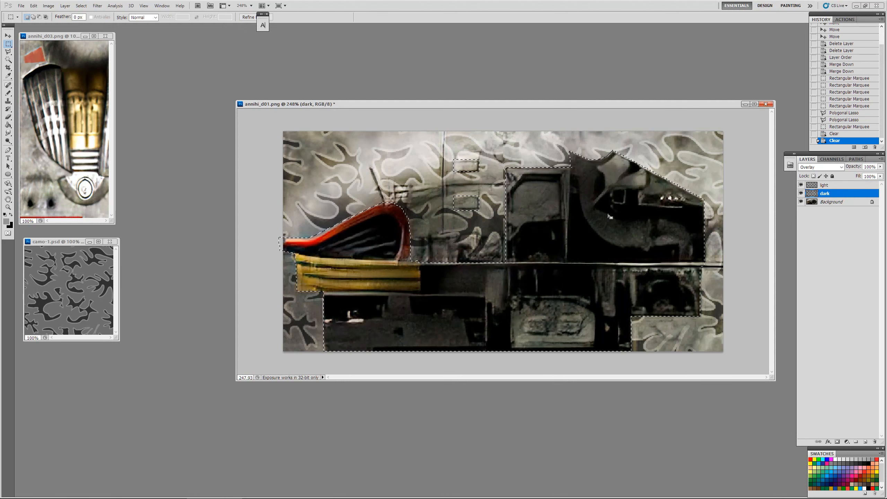
{"action": "left_click", "coordinate": [844, 187]}
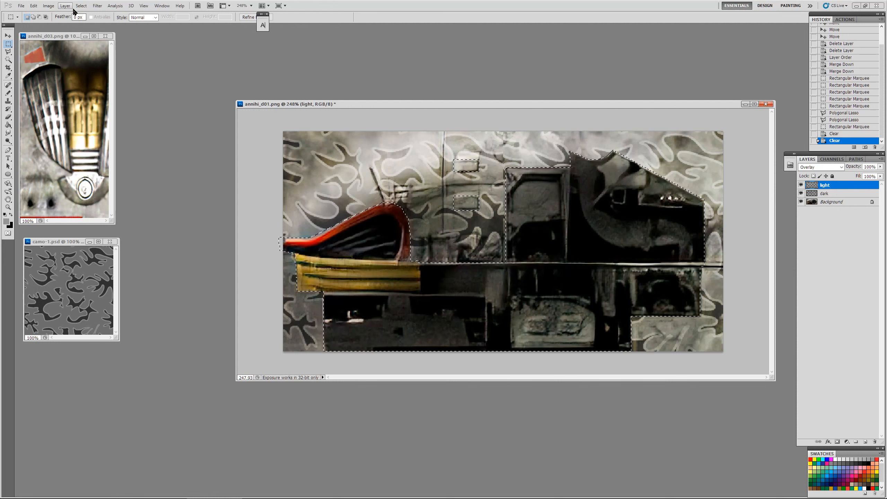
{"action": "left_click", "coordinate": [48, 6]}
{"action": "mouse_move", "coordinate": [65, 25]}
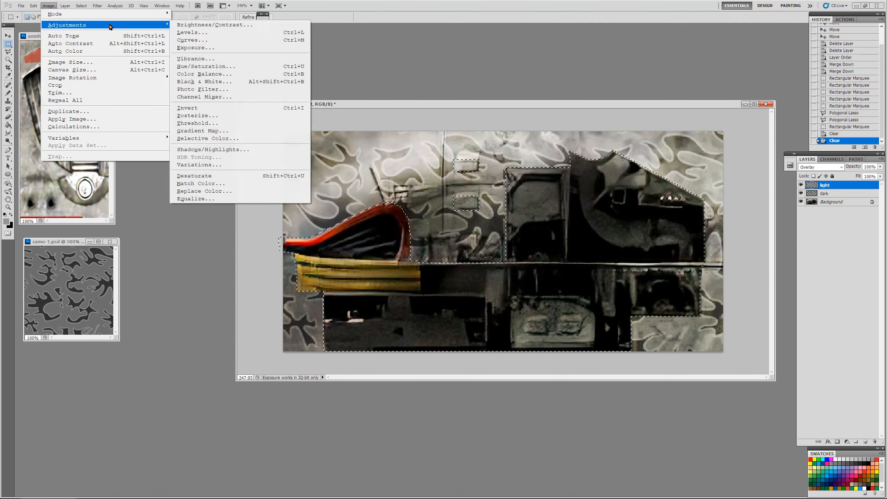
{"action": "left_click", "coordinate": [196, 25]}
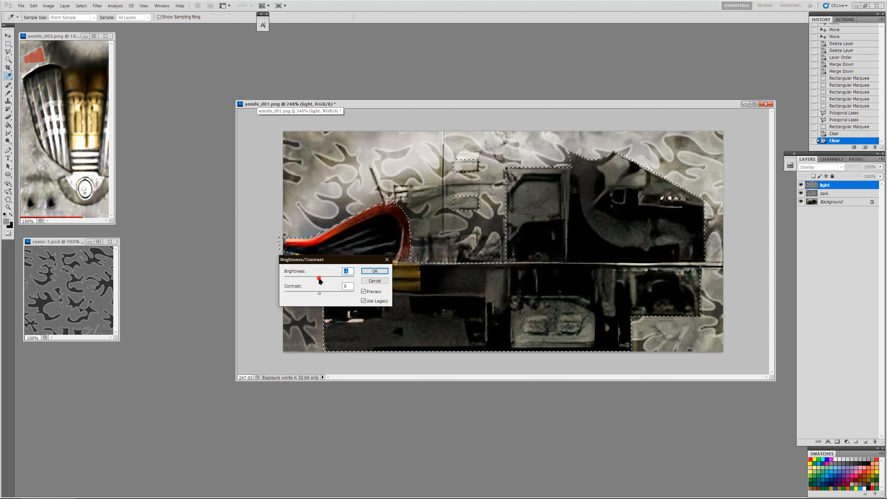
{"action": "mouse_move", "coordinate": [320, 279]}
{"action": "left_mouse_down"}
{"action": "mouse_move", "coordinate": [348, 280]}
{"action": "mouse_move", "coordinate": [264, 282]}
{"action": "mouse_move", "coordinate": [319, 282]}
{"action": "left_mouse_up"}
{"action": "left_click", "coordinate": [374, 281]}
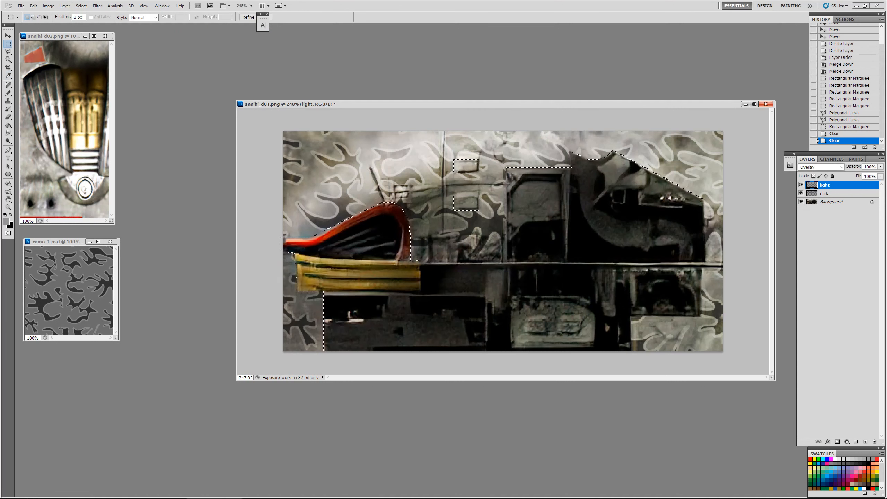
Step: Deselect the mechanical areas that were cleared of camo
{"action": "left_click", "coordinate": [8, 42]}
{"action": "left_click", "coordinate": [414, 172]}
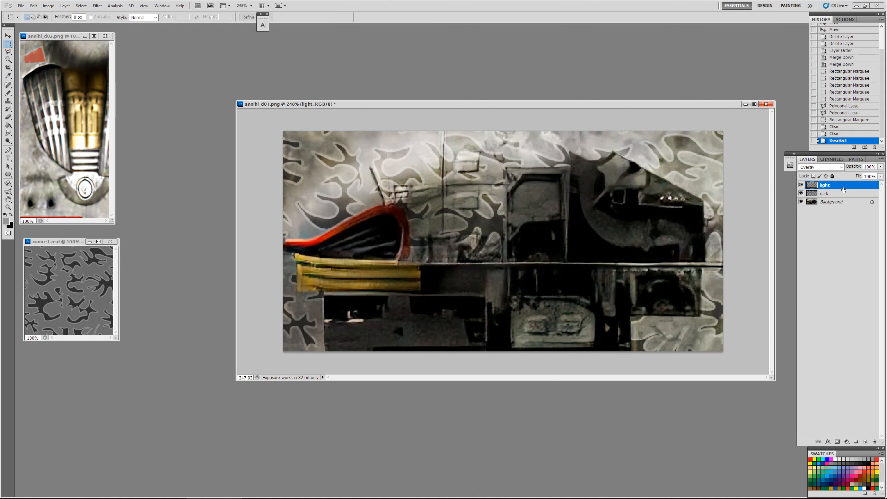
Step: Try a Brightness/Contrast adjustment on the light layer and discard it
{"action": "left_click", "coordinate": [48, 6]}
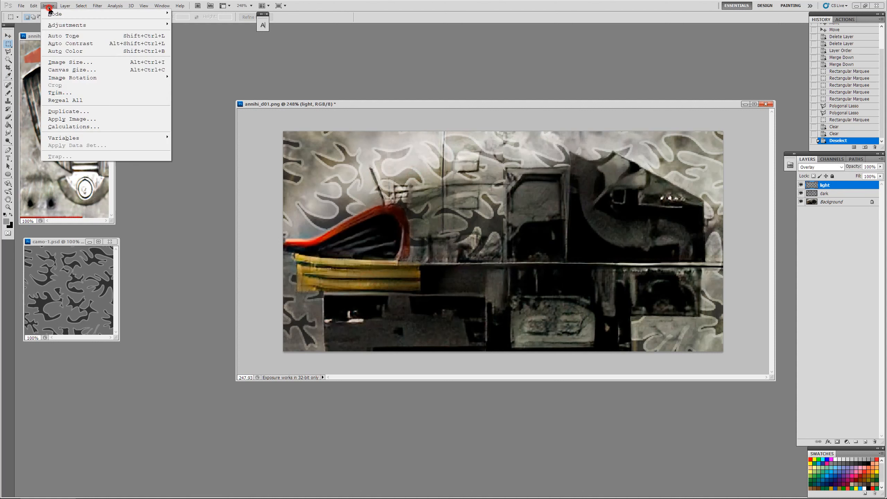
{"action": "mouse_move", "coordinate": [104, 25]}
{"action": "left_click", "coordinate": [189, 26]}
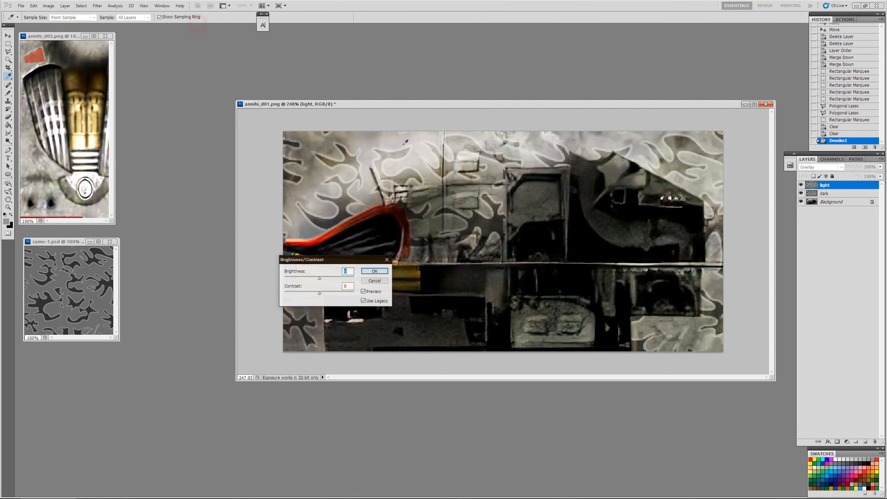
{"action": "mouse_move", "coordinate": [319, 278]}
{"action": "left_mouse_down"}
{"action": "mouse_move", "coordinate": [345, 280]}
{"action": "mouse_move", "coordinate": [287, 280]}
{"action": "mouse_move", "coordinate": [337, 283]}
{"action": "mouse_move", "coordinate": [321, 284]}
{"action": "left_mouse_up"}
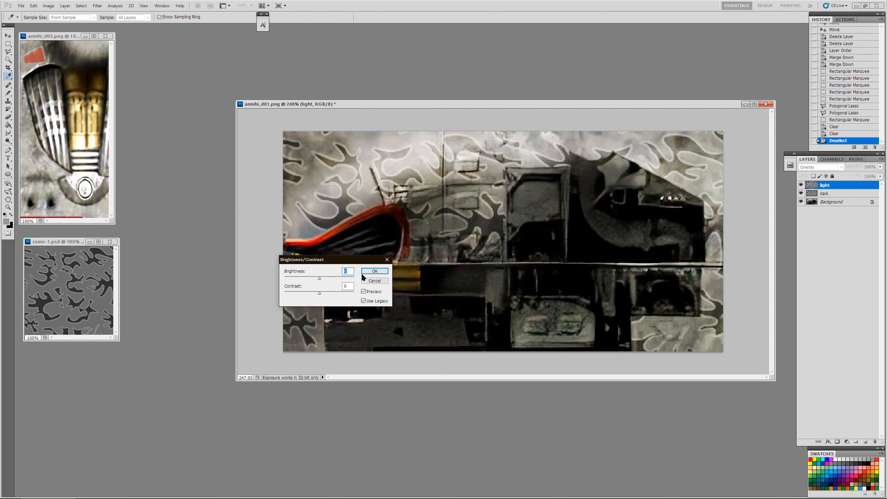
{"action": "left_click", "coordinate": [374, 282]}
{"action": "key", "text": "m"}
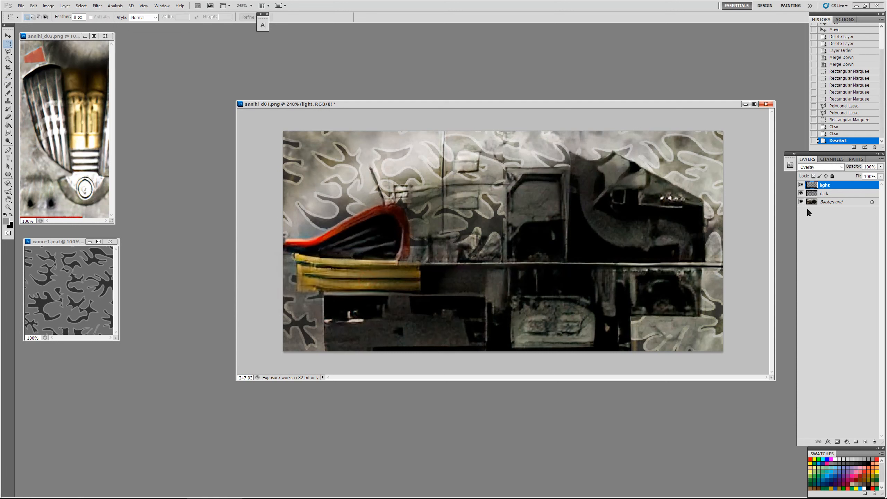
Step: Try a Color Balance adjustment on the dark layer's midtones
{"action": "left_click", "coordinate": [841, 194]}
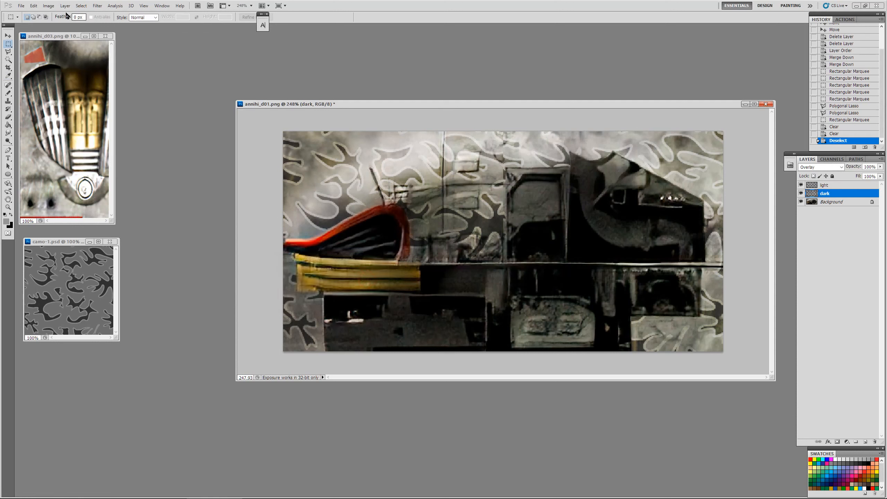
{"action": "left_click", "coordinate": [48, 6]}
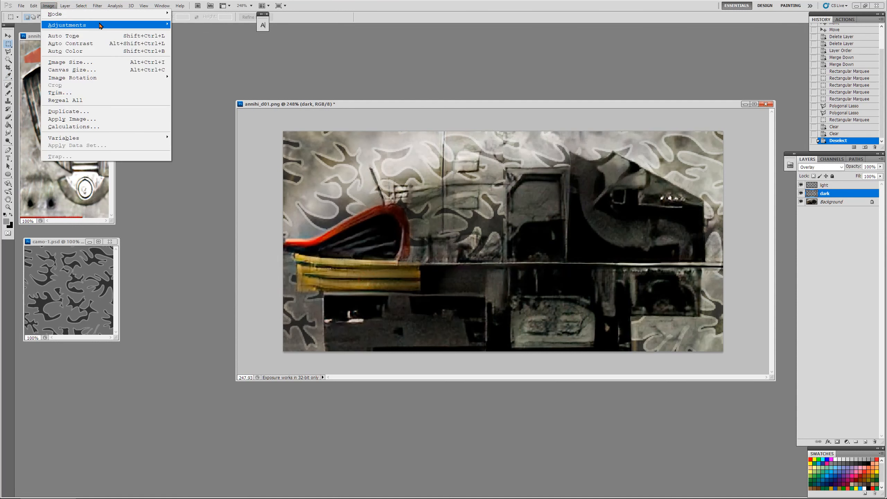
{"action": "mouse_move", "coordinate": [104, 25]}
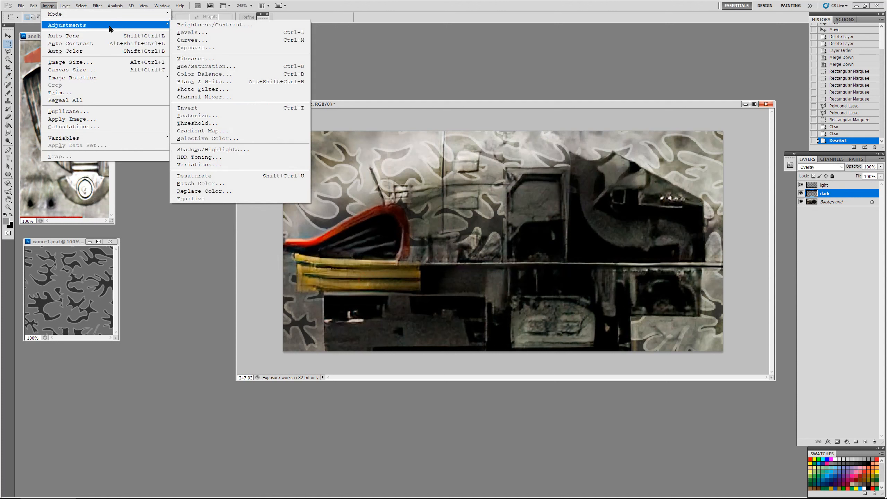
{"action": "left_click", "coordinate": [204, 74]}
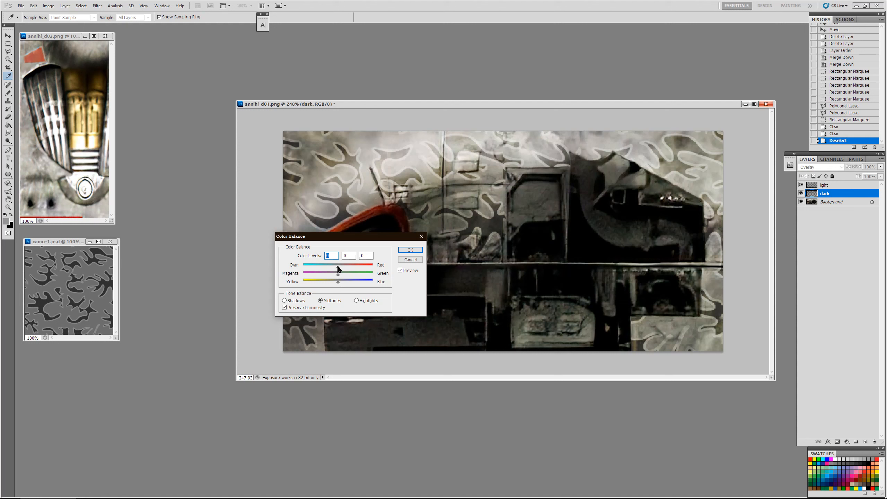
{"action": "mouse_move", "coordinate": [339, 268]}
{"action": "left_mouse_down"}
{"action": "mouse_move", "coordinate": [304, 271]}
{"action": "mouse_move", "coordinate": [395, 283]}
{"action": "mouse_move", "coordinate": [339, 281]}
{"action": "left_mouse_up"}
{"action": "left_click", "coordinate": [409, 250]}
{"action": "key", "text": "m"}
Step: Try a drop shadow on the dark layer with 0 px distance, 8 px size and 100% opacity, and switch it off again
{"action": "left_click", "coordinate": [843, 186]}
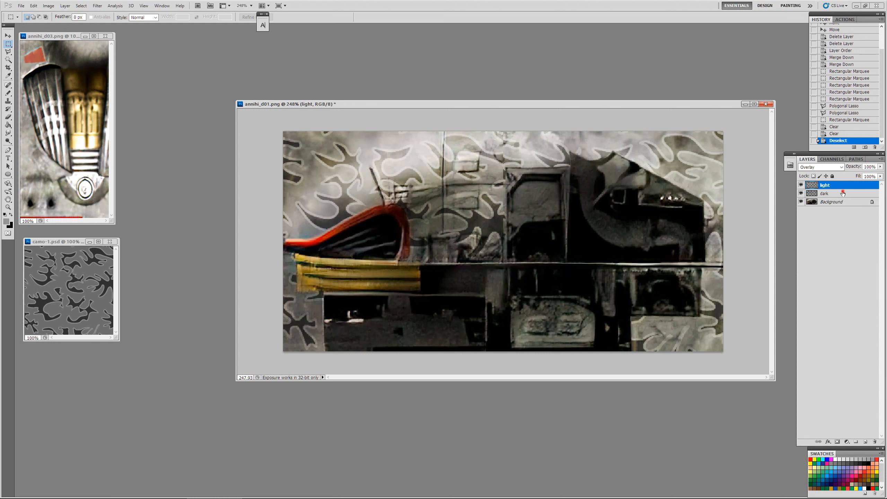
{"action": "left_click", "coordinate": [843, 194]}
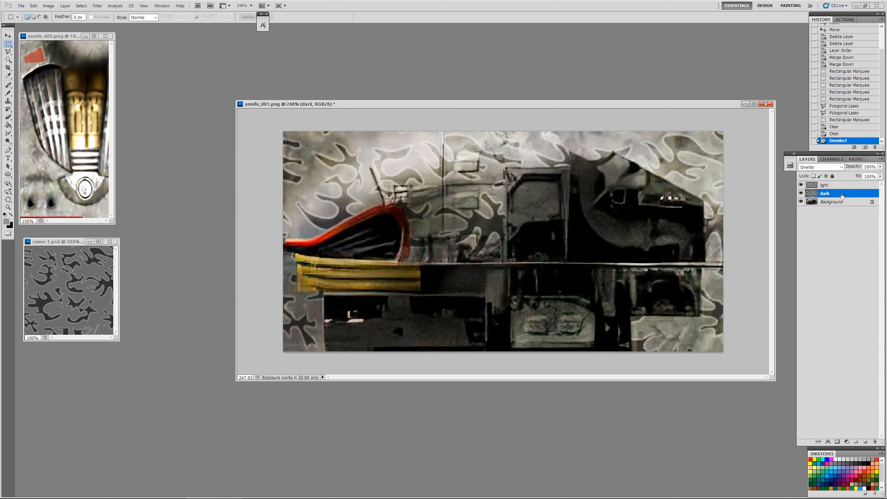
{"action": "double_click", "coordinate": [842, 195]}
{"action": "left_click_drag", "start_coordinate": [383, 84], "coordinate": [308, 152]}
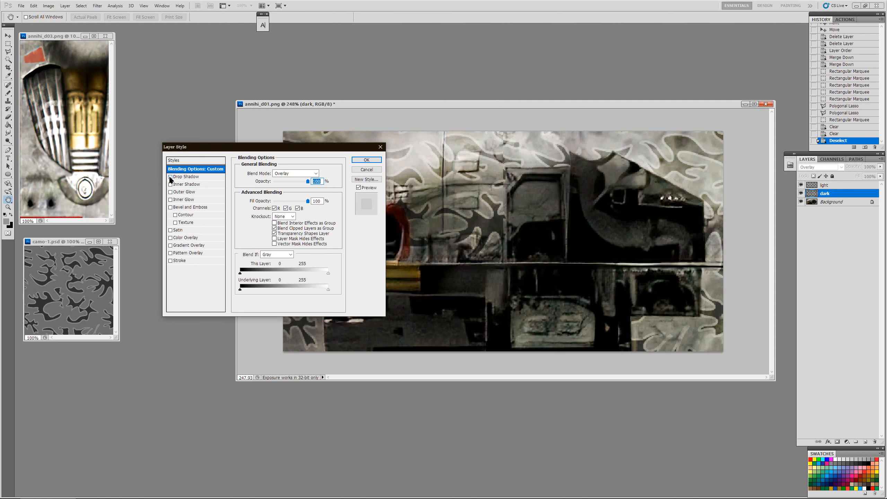
{"action": "left_click_drag", "start_coordinate": [233, 144], "coordinate": [110, 264]}
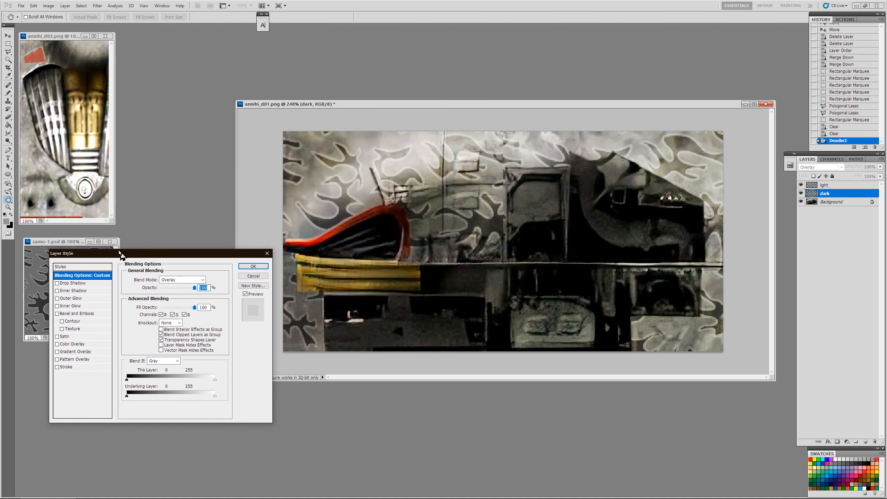
{"action": "left_click", "coordinate": [55, 282]}
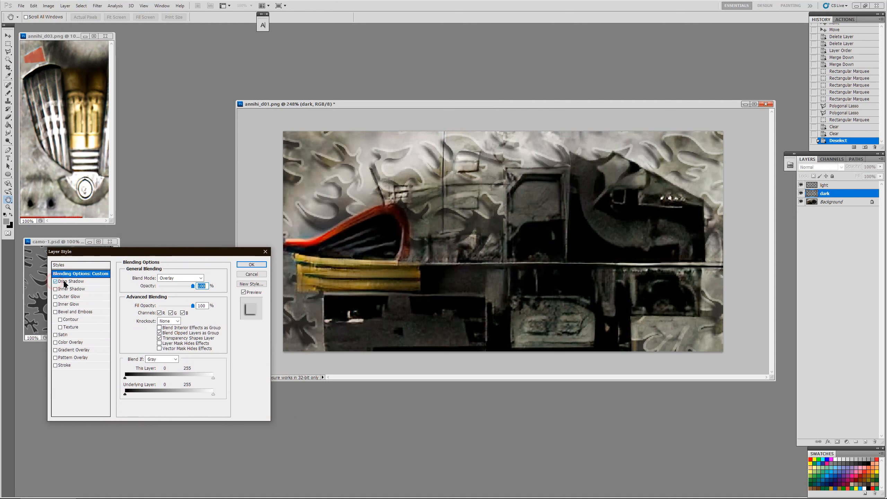
{"action": "left_click", "coordinate": [66, 282]}
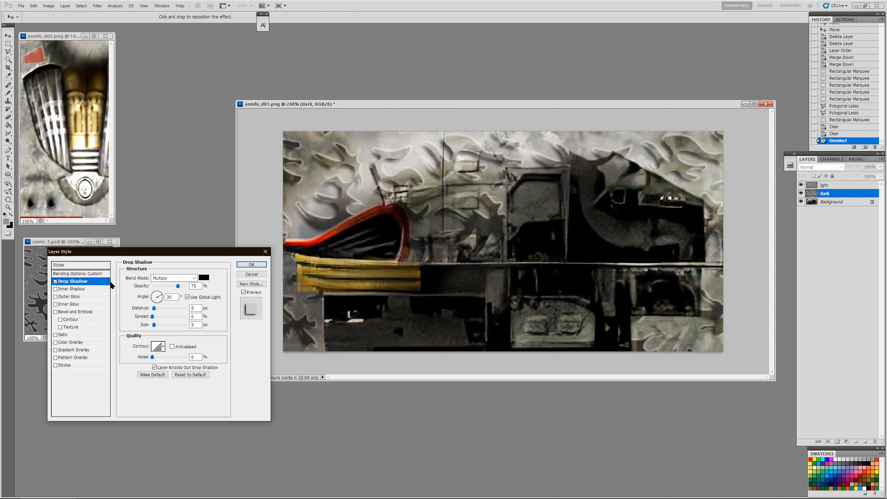
{"action": "left_click_drag", "start_coordinate": [155, 309], "coordinate": [153, 310]}
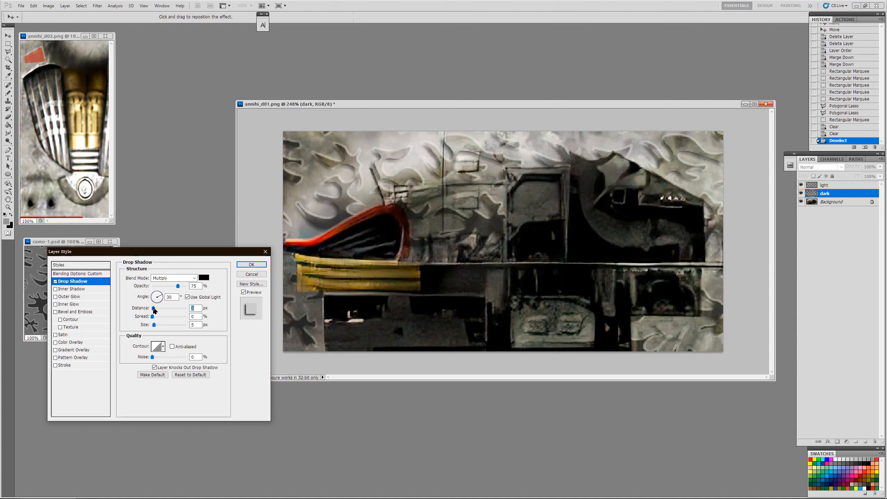
{"action": "left_click_drag", "start_coordinate": [154, 326], "coordinate": [156, 326]}
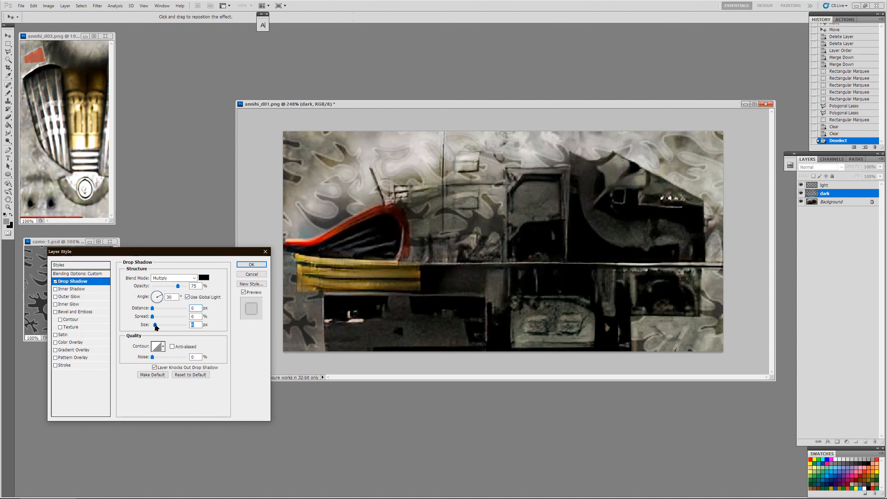
{"action": "left_click_drag", "start_coordinate": [178, 286], "coordinate": [202, 292]}
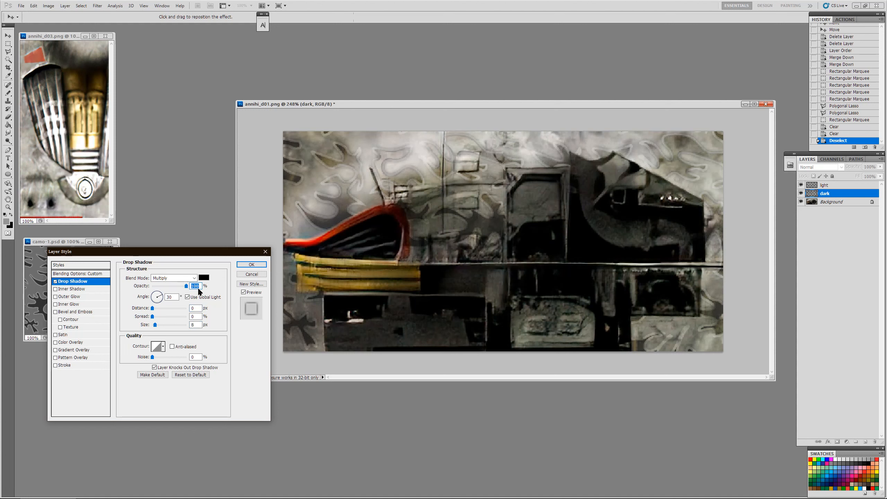
{"action": "left_click", "coordinate": [55, 281]}
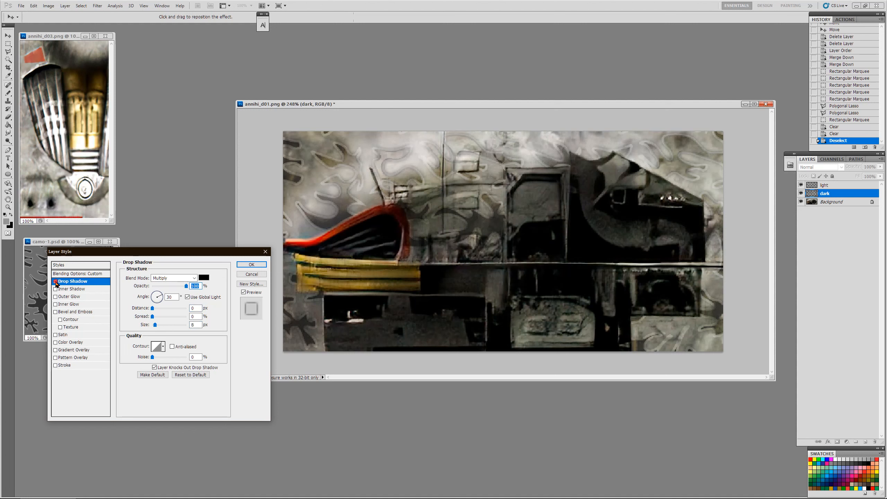
Step: Try a Chisel Hard inner bevel with 72% depth on the dark layer and discard the layer style changes
{"action": "left_click", "coordinate": [56, 313]}
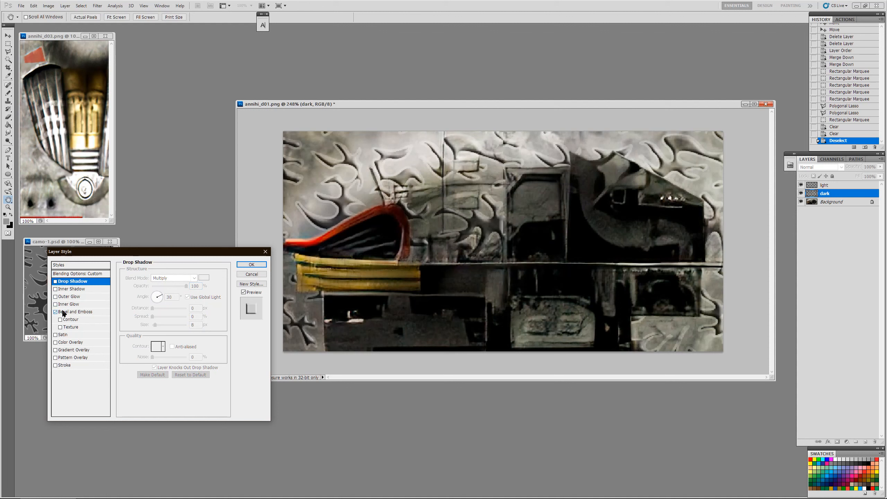
{"action": "left_click", "coordinate": [63, 312]}
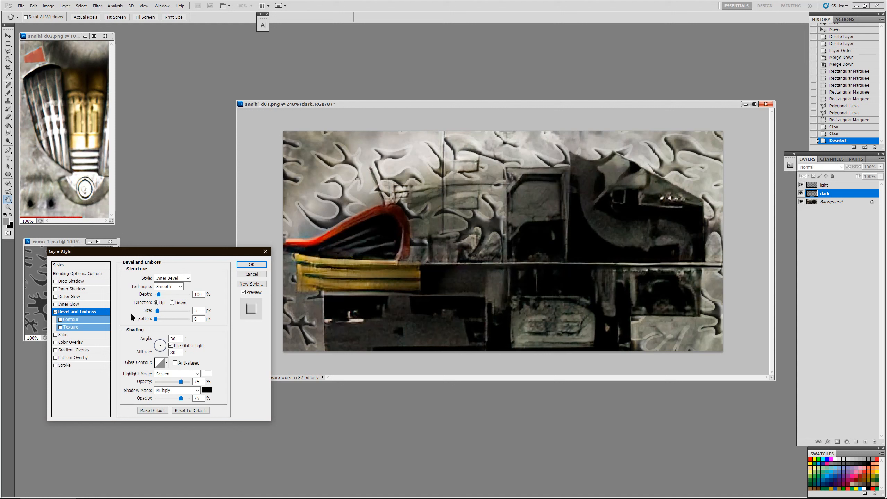
{"action": "left_click", "coordinate": [171, 287]}
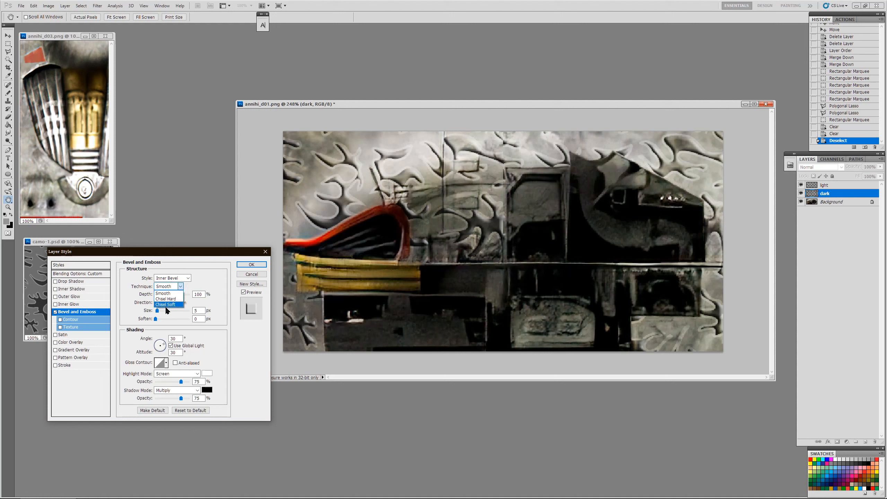
{"action": "left_click", "coordinate": [164, 300]}
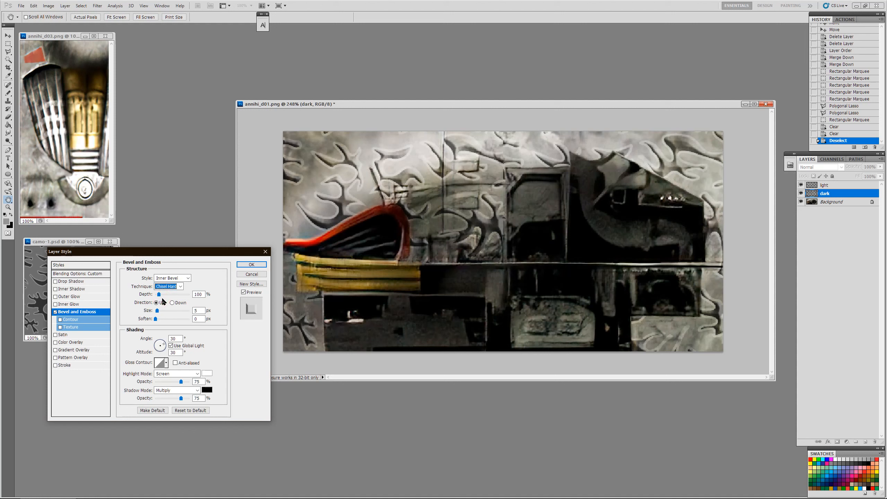
{"action": "key", "text": "Tab"}
{"action": "left_click_drag", "start_coordinate": [159, 295], "coordinate": [156, 316]}
{"action": "left_click", "coordinate": [158, 310]}
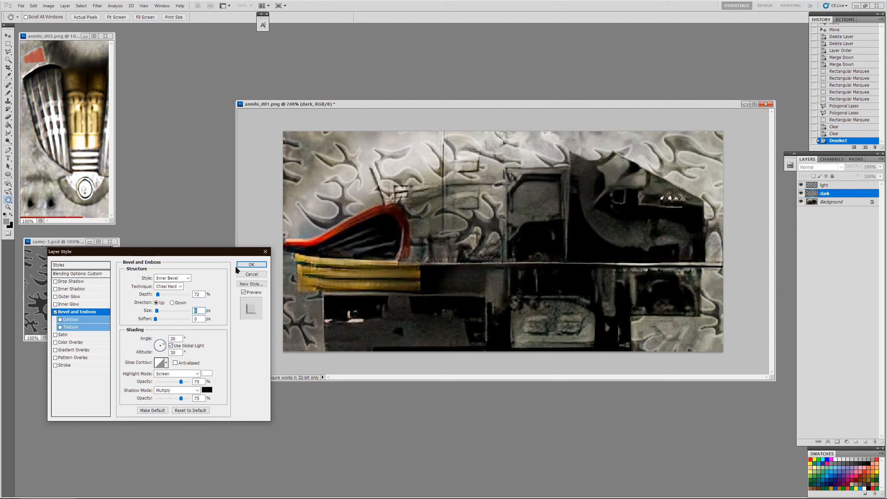
{"action": "left_click", "coordinate": [245, 274]}
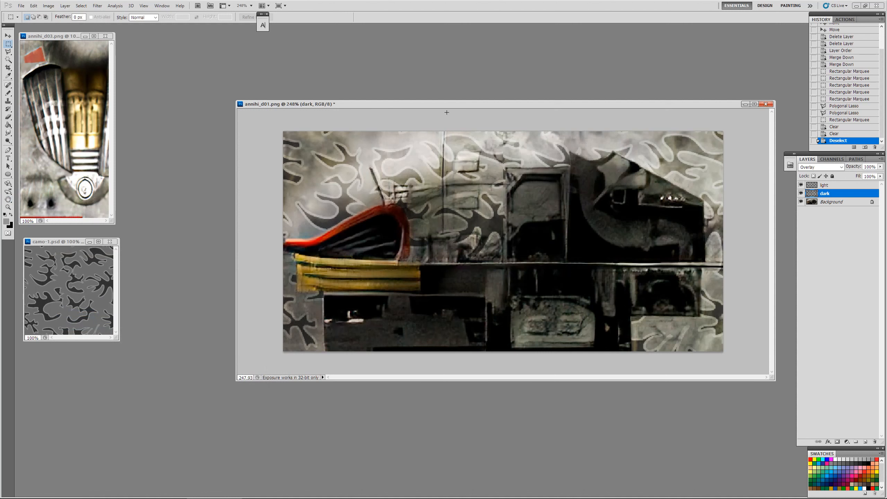
Step: Merge the light layer down into the dark layer
{"action": "left_click", "coordinate": [873, 249]}
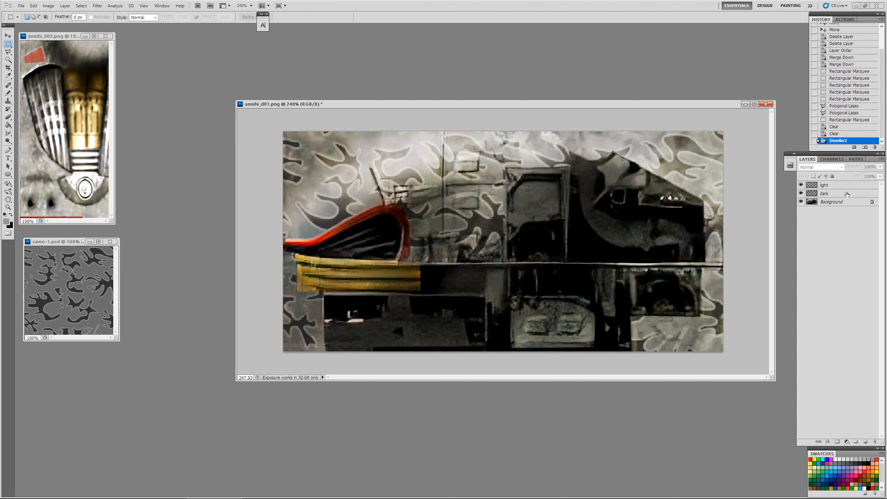
{"action": "left_click", "coordinate": [846, 187]}
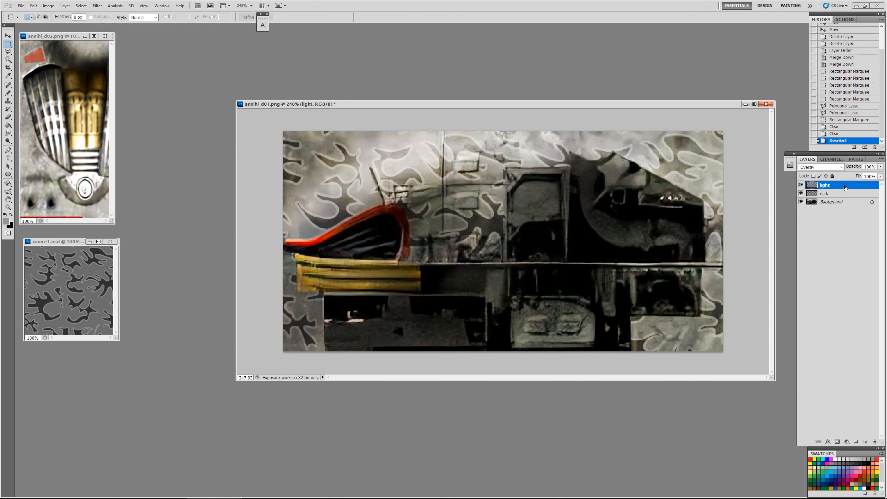
{"action": "left_click", "coordinate": [842, 167]}
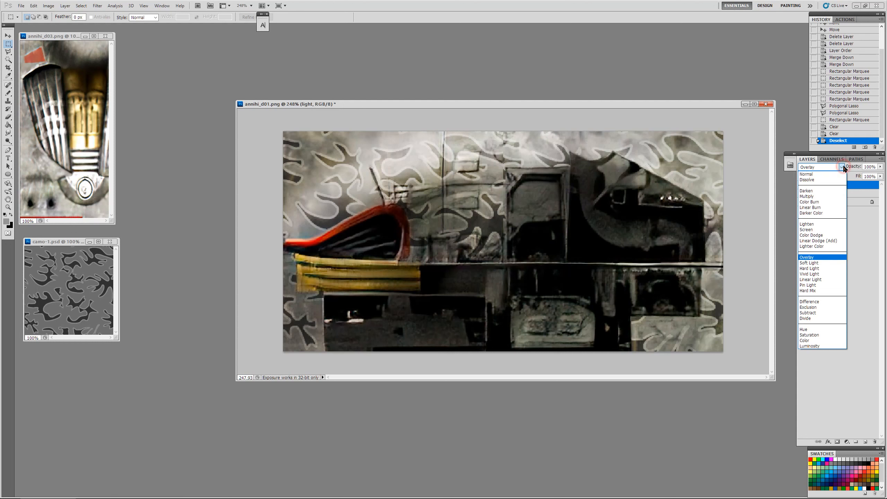
{"action": "left_click", "coordinate": [843, 168]}
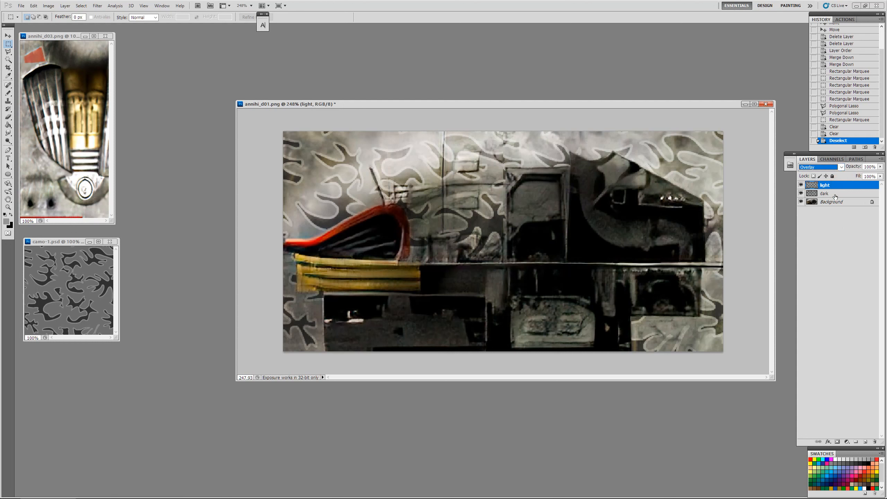
{"action": "key", "text": "ctrl+e"}
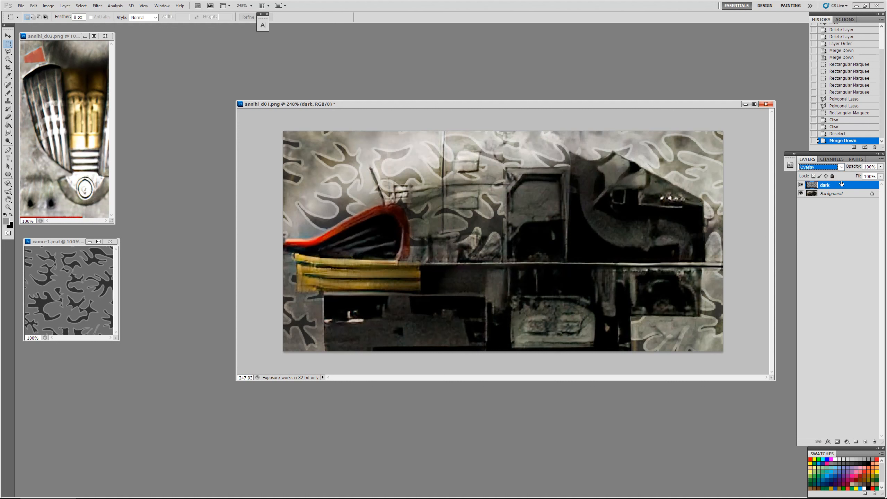
Step: Compare the texture with the dark layer hidden and shown, and try the Soft Light blend mode on that layer
{"action": "left_click", "coordinate": [802, 184]}
{"action": "left_click", "coordinate": [802, 185]}
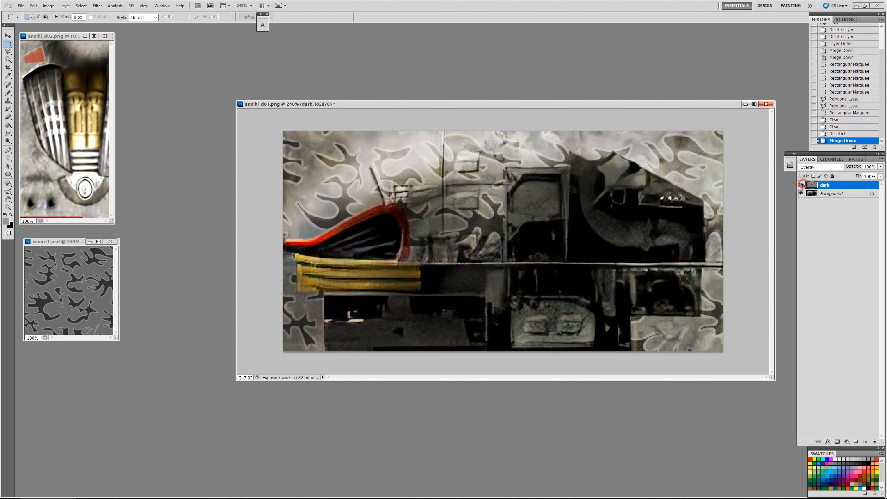
{"action": "left_click", "coordinate": [841, 167]}
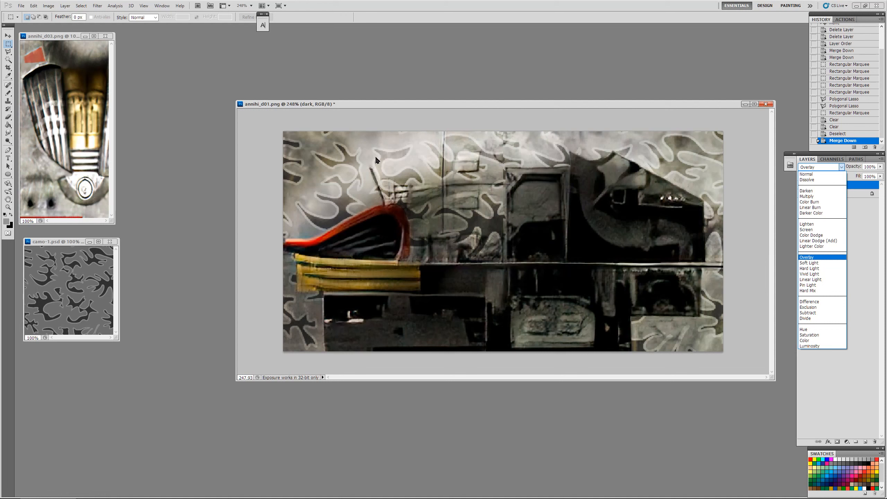
{"action": "left_click", "coordinate": [818, 264]}
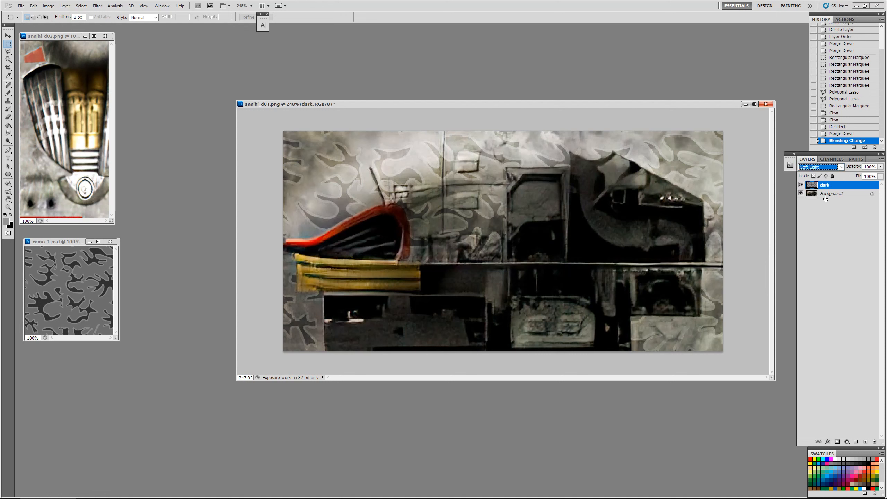
Step: Try the Lighten, Screen and Multiply blend modes on the dark layer
{"action": "left_click", "coordinate": [839, 167]}
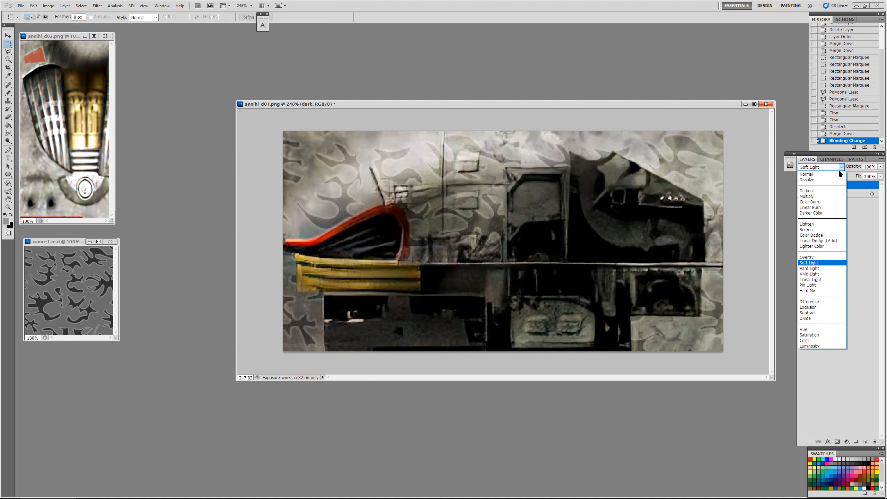
{"action": "left_click", "coordinate": [822, 224]}
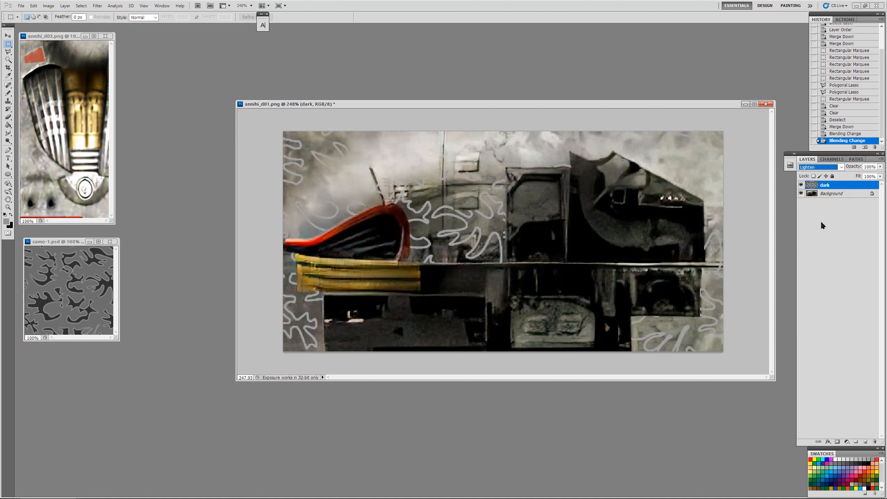
{"action": "left_click", "coordinate": [838, 167]}
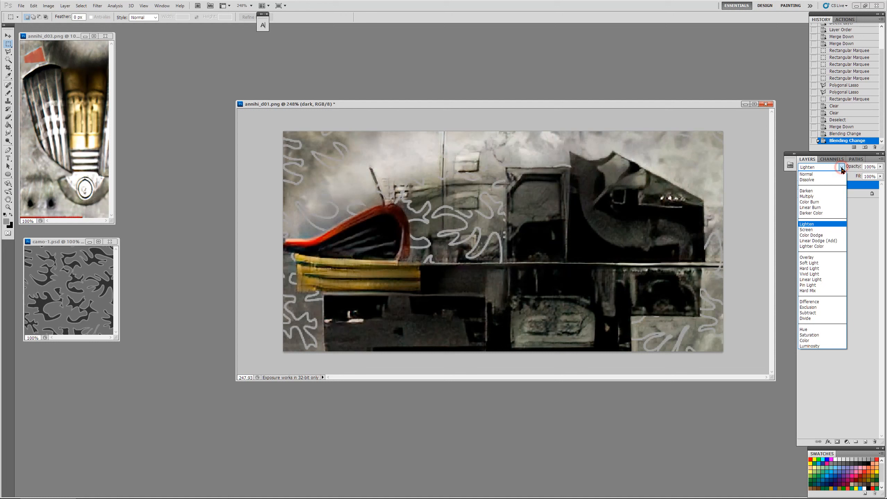
{"action": "left_click", "coordinate": [818, 229]}
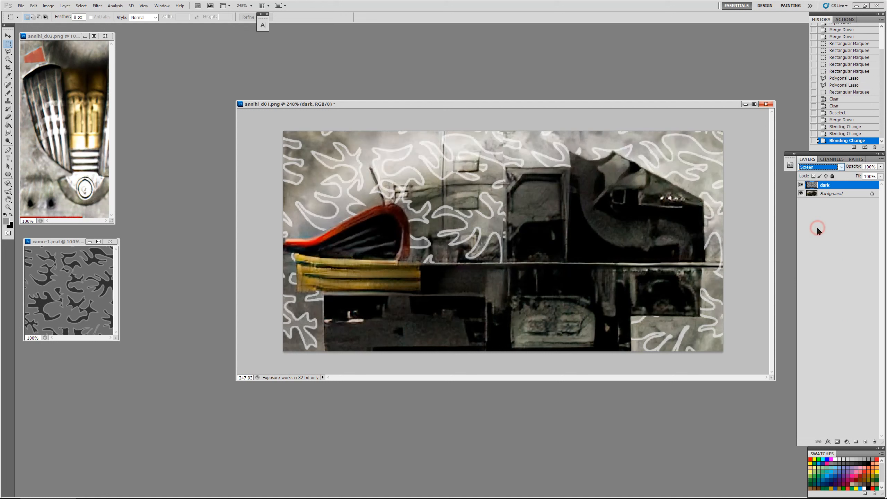
{"action": "left_click", "coordinate": [842, 167]}
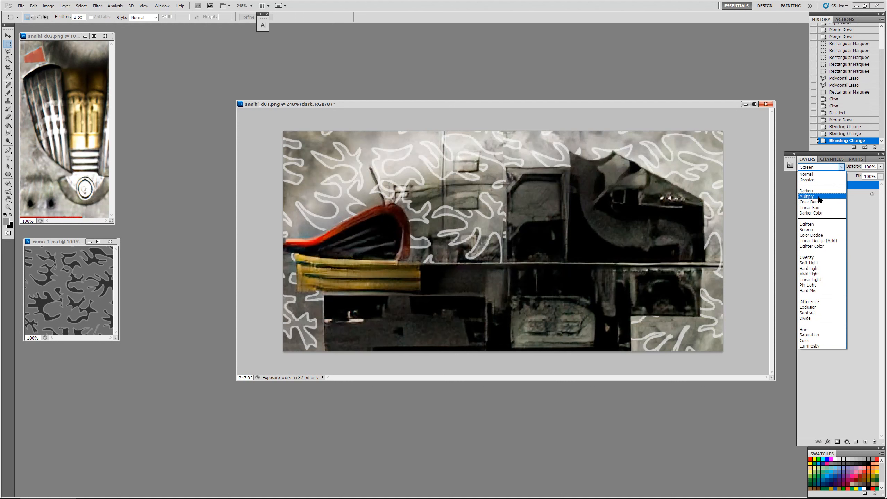
{"action": "left_click", "coordinate": [819, 197]}
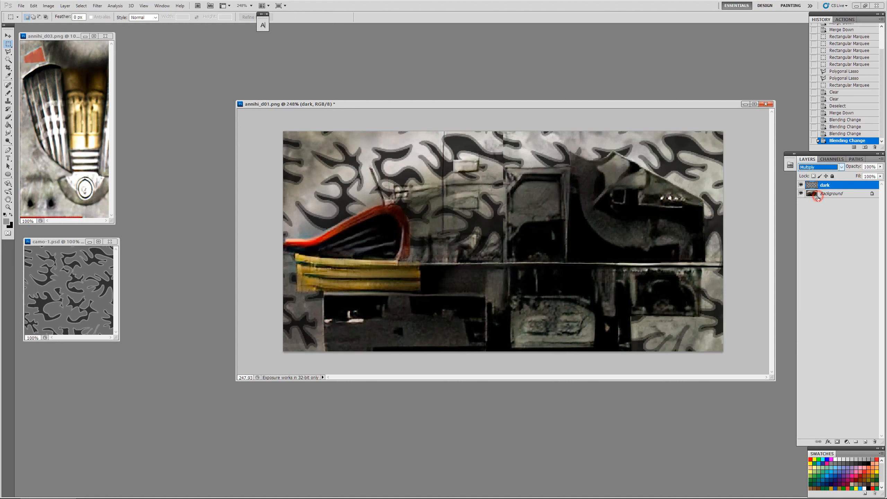
Step: Try Soft Light once more on the dark layer and set its blend mode back to Overlay
{"action": "left_click", "coordinate": [842, 168]}
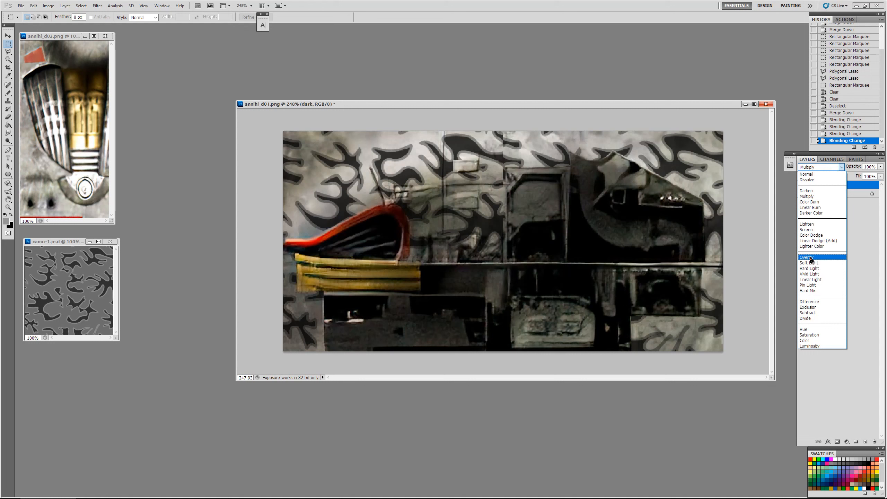
{"action": "left_click", "coordinate": [817, 266]}
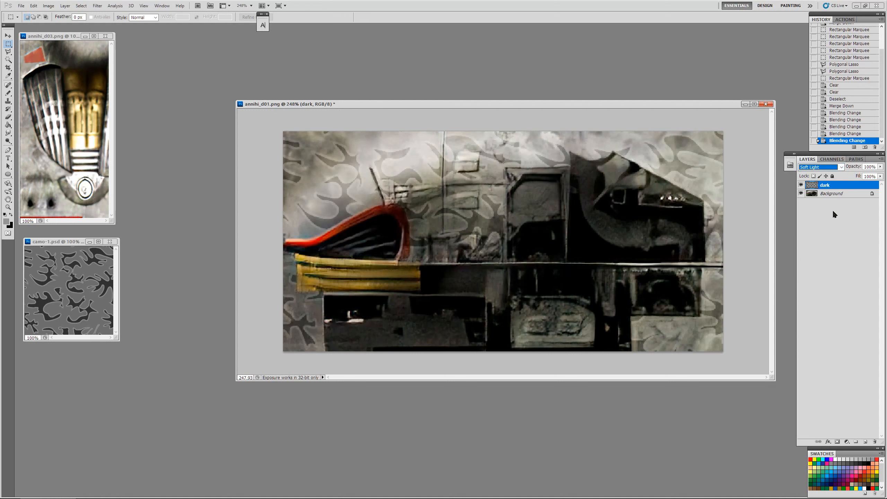
{"action": "left_click", "coordinate": [842, 169]}
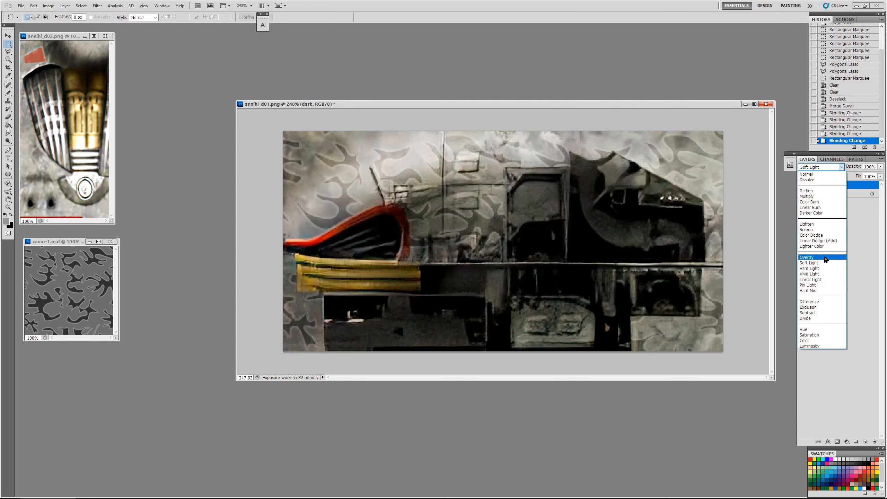
{"action": "left_click", "coordinate": [826, 259]}
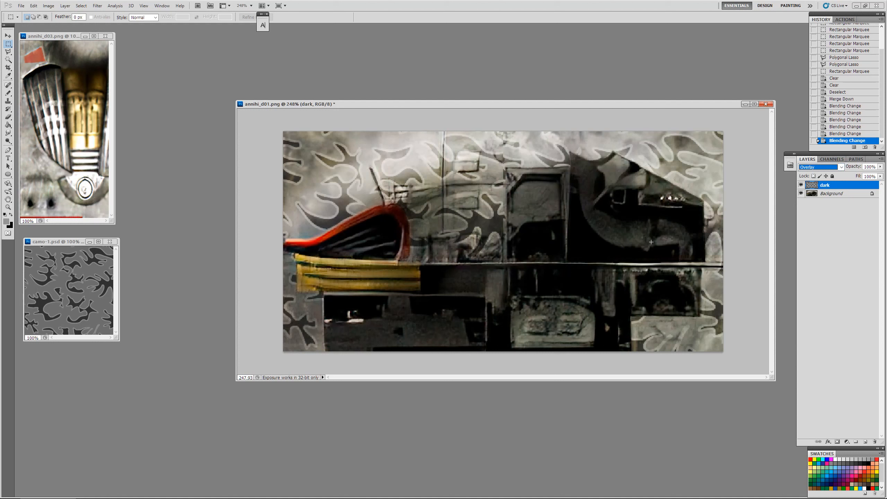
Step: Flatten the annihi_d01.png image into a single background layer
{"action": "left_click", "coordinate": [849, 194]}
{"action": "right_click", "coordinate": [848, 194]}
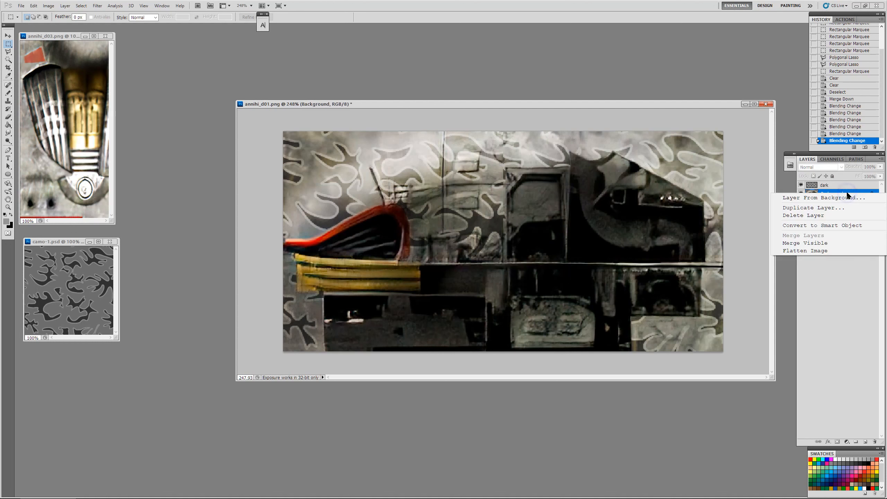
{"action": "left_click", "coordinate": [816, 251]}
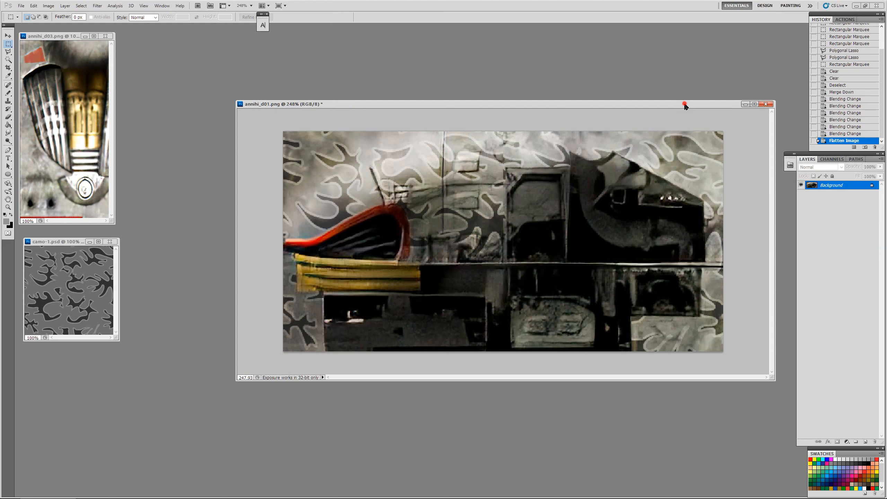
Step: Close annihi_d01.png without saving the changes
{"action": "left_click_drag", "start_coordinate": [653, 106], "coordinate": [588, 88]}
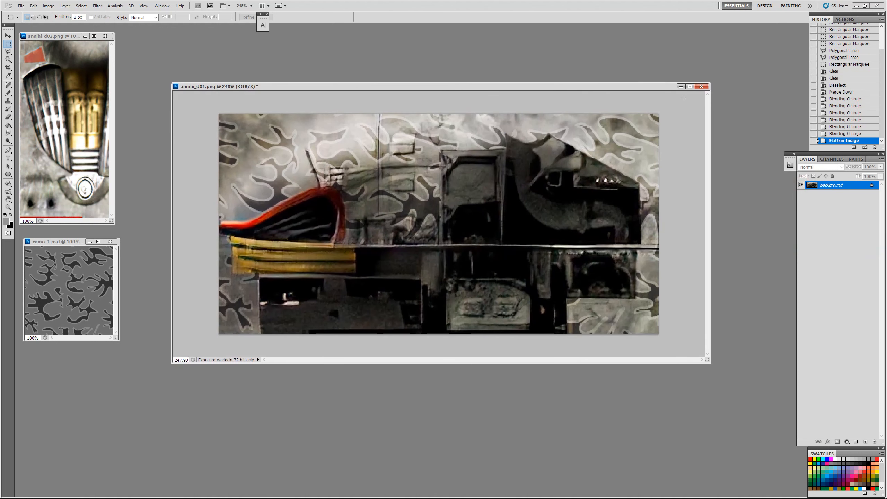
{"action": "left_click", "coordinate": [702, 87]}
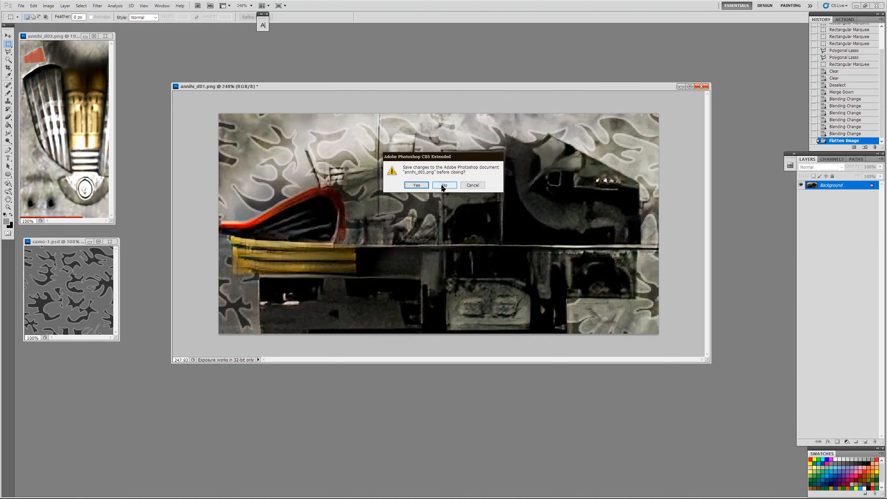
{"action": "left_click", "coordinate": [439, 185]}
Step: Copy the light, dark and sacrifice layers from camo-1.psd into annihi_d03.png, aligned to cover the upper half of the texture
{"action": "left_click_drag", "start_coordinate": [45, 39], "coordinate": [305, 119]}
{"action": "key", "text": "ctrl+plus"}
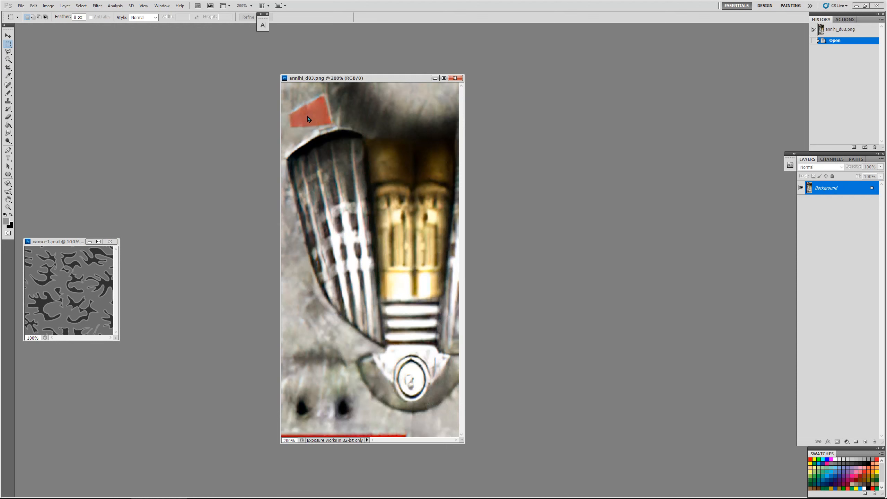
{"action": "left_click", "coordinate": [51, 242]}
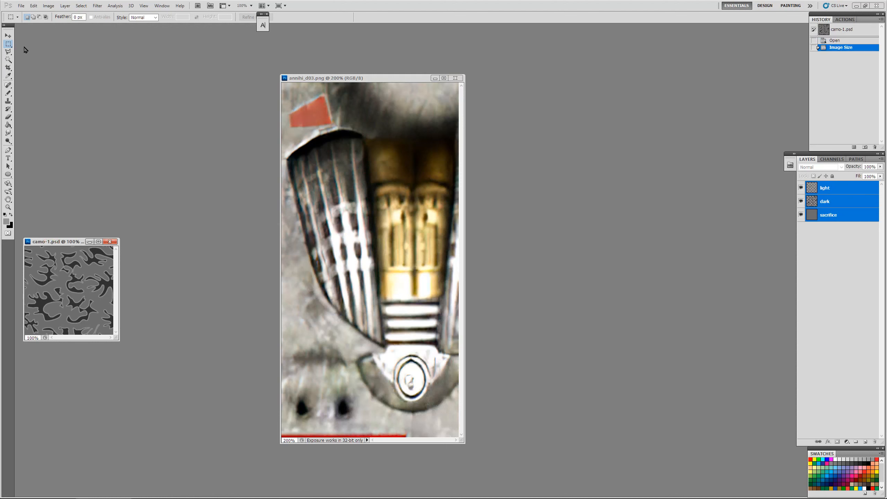
{"action": "left_click", "coordinate": [8, 36]}
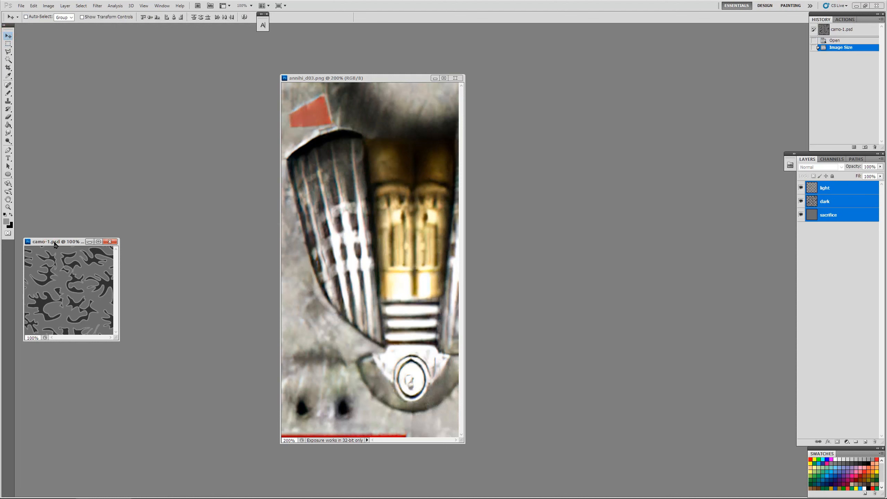
{"action": "left_click_drag", "start_coordinate": [55, 243], "coordinate": [141, 211]}
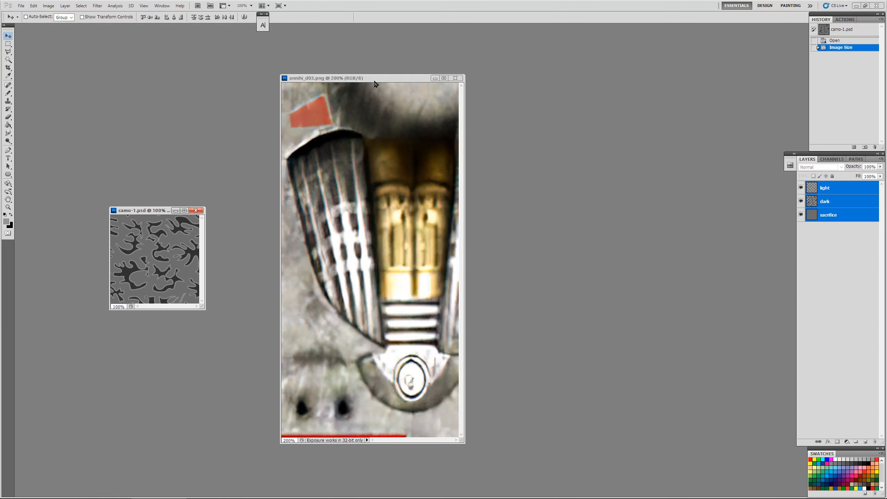
{"action": "left_click_drag", "start_coordinate": [154, 240], "coordinate": [367, 141]}
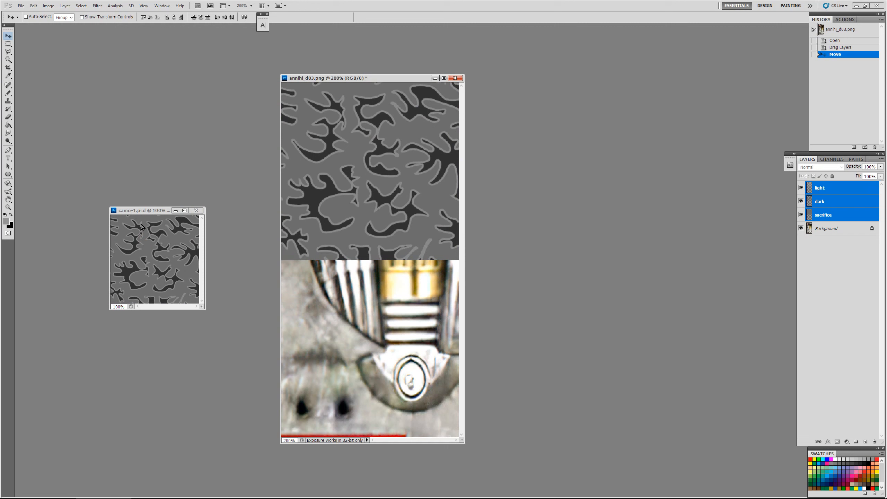
Step: Check the pixel dimensions of annihi_d03.png in the Image Size settings without changing them
{"action": "right_click", "coordinate": [371, 80]}
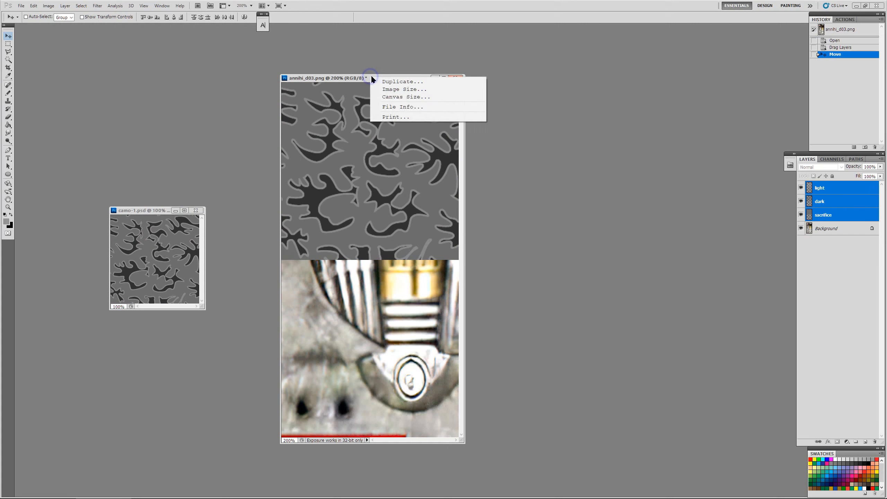
{"action": "left_click", "coordinate": [386, 90]}
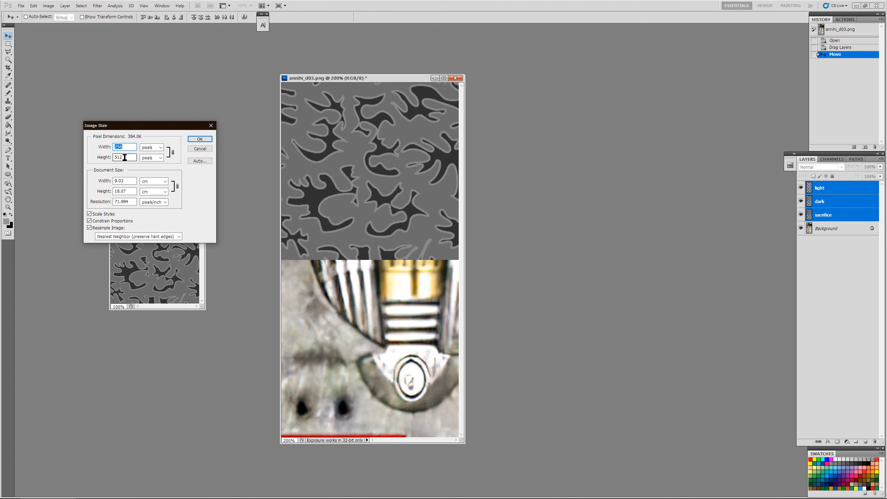
{"action": "left_click", "coordinate": [200, 150]}
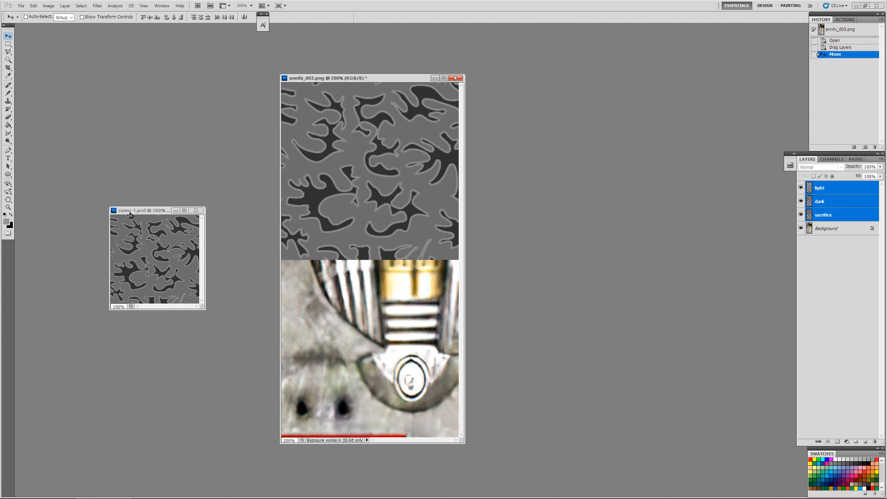
Step: Check the pixel dimensions and available resampling methods of camo-1.psd without changing its size
{"action": "left_click_drag", "start_coordinate": [128, 213], "coordinate": [145, 145]}
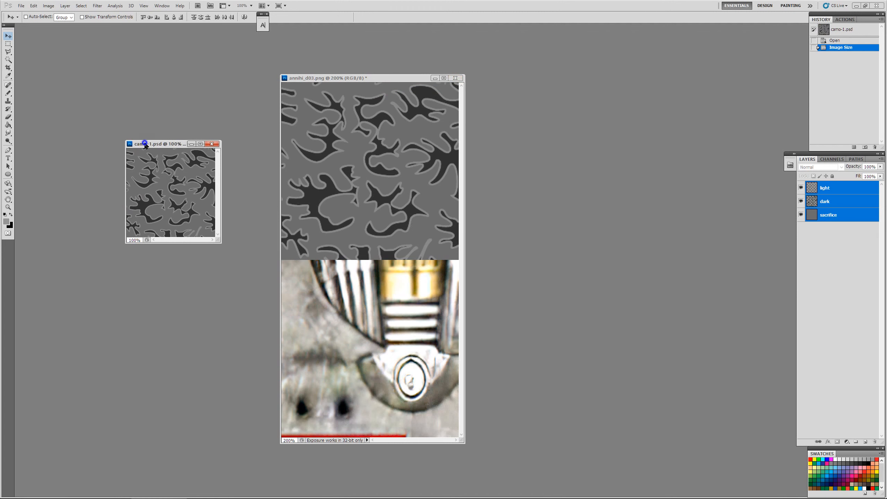
{"action": "right_click", "coordinate": [144, 145]}
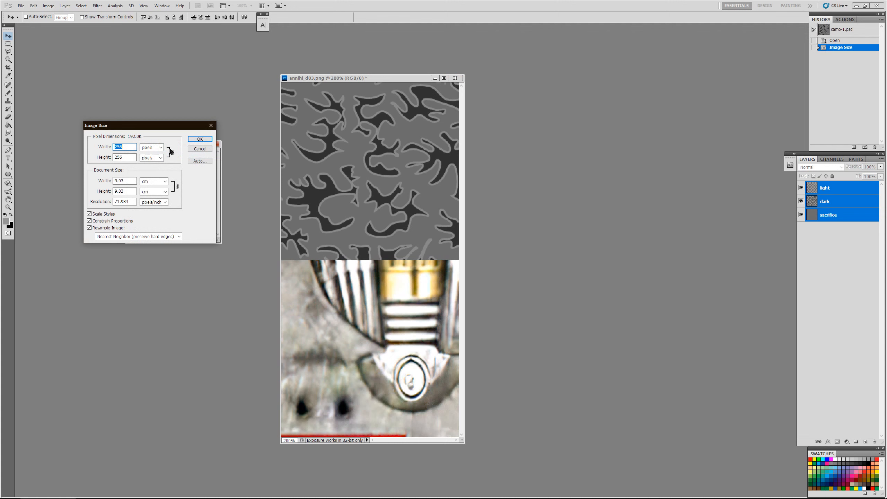
{"action": "left_click", "coordinate": [179, 236]}
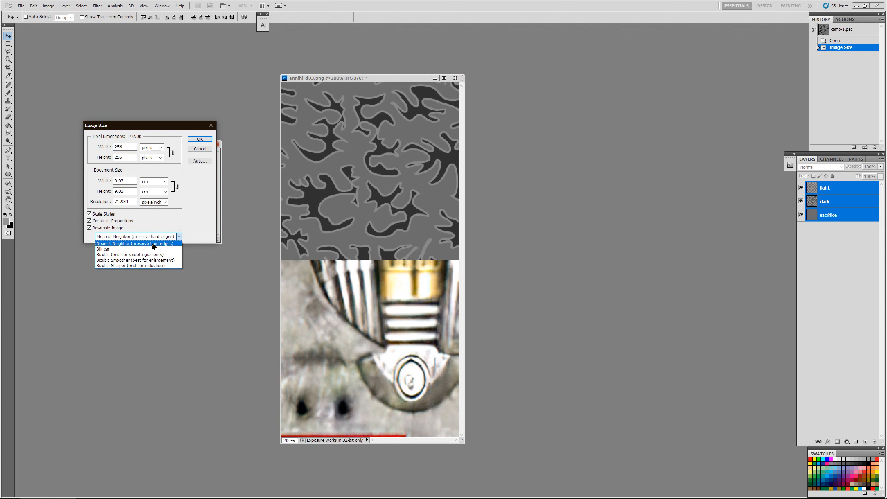
{"action": "left_click", "coordinate": [200, 149]}
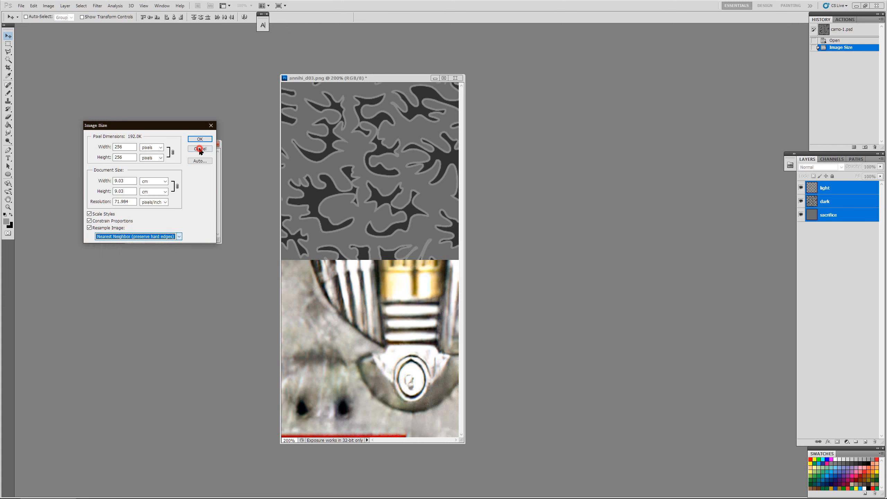
{"action": "left_click", "coordinate": [200, 148]}
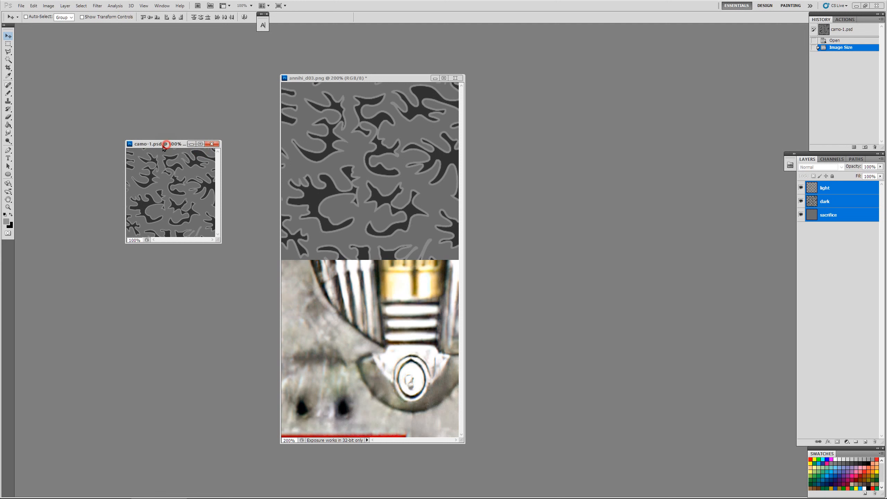
Step: Duplicate the three camo layers in annihi_d03.png and place the copies over the lower half of the texture
{"action": "left_click_drag", "start_coordinate": [167, 143], "coordinate": [121, 157]}
{"action": "left_click", "coordinate": [381, 78]}
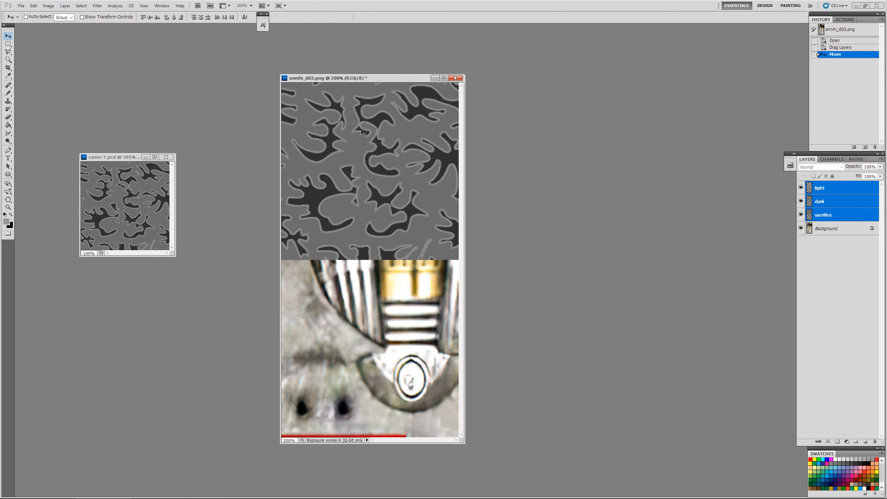
{"action": "left_click_drag", "start_coordinate": [362, 132], "coordinate": [367, 279]}
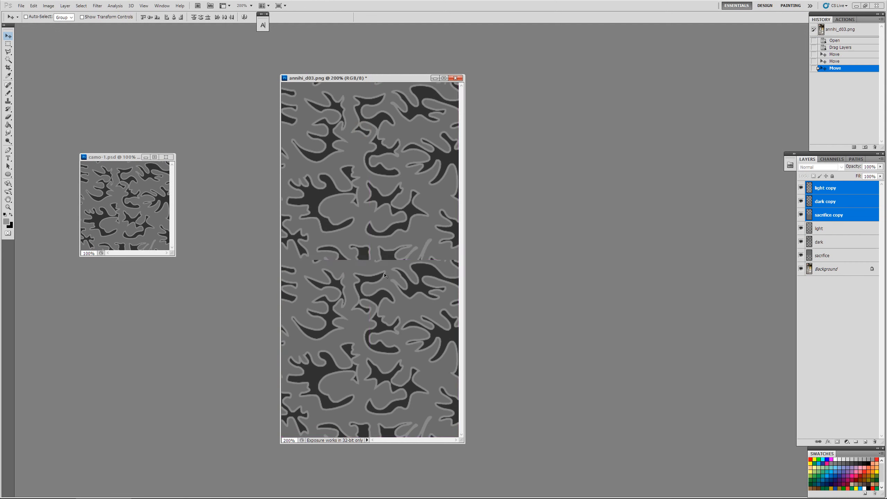
Step: Delete the sacrifice copy and sacrifice layers from annihi_d03.png
{"action": "left_click", "coordinate": [853, 217]}
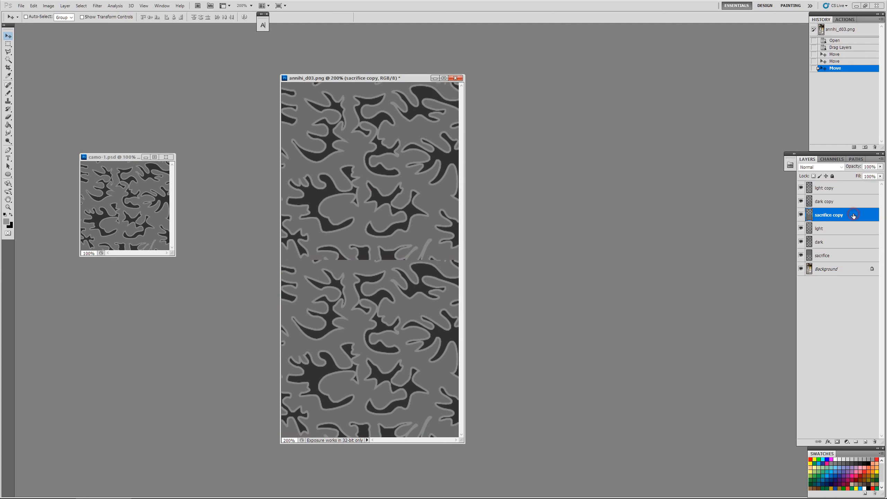
{"action": "key", "text": "Delete"}
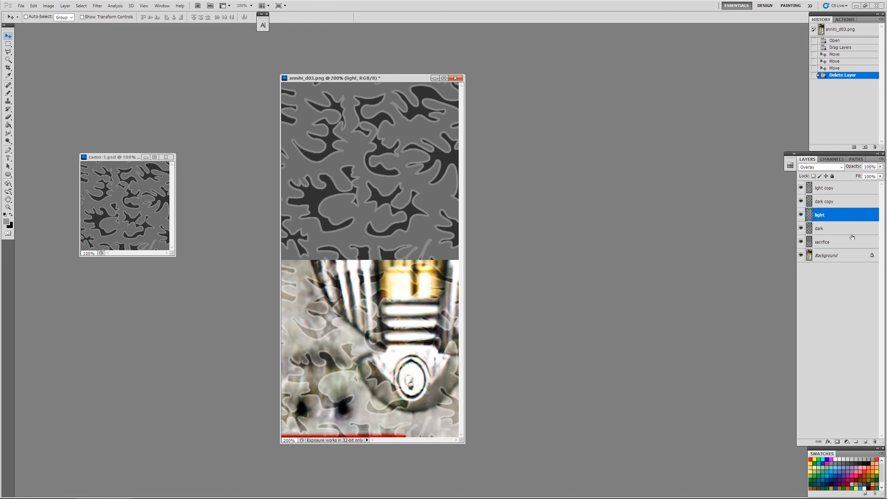
{"action": "left_click", "coordinate": [851, 242]}
{"action": "key", "text": "Delete"}
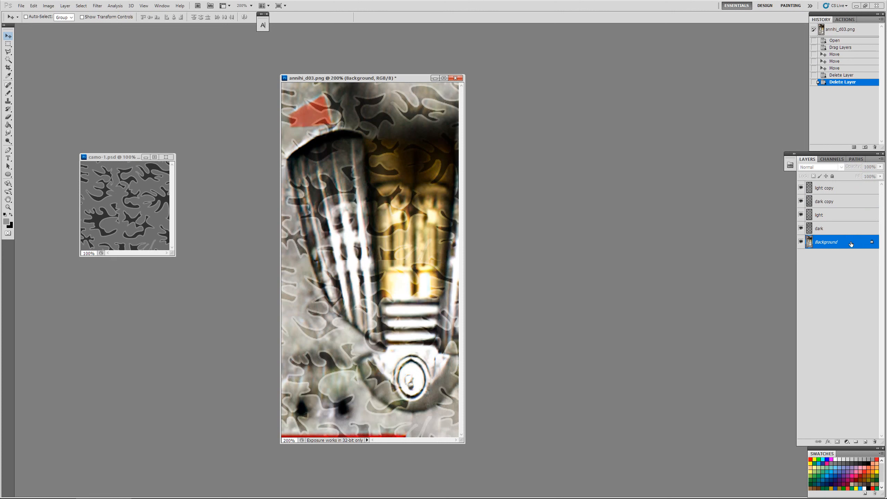
Step: Move the light layer directly below light copy and merge the four camo layers into a single dark layer
{"action": "left_click_drag", "start_coordinate": [846, 220], "coordinate": [849, 200]}
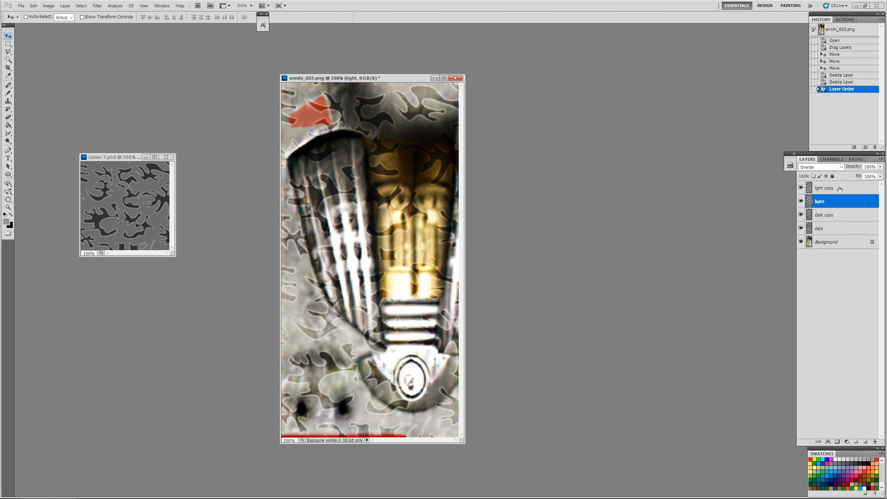
{"action": "left_click", "coordinate": [840, 189]}
{"action": "key", "text": "ctrl+e"}
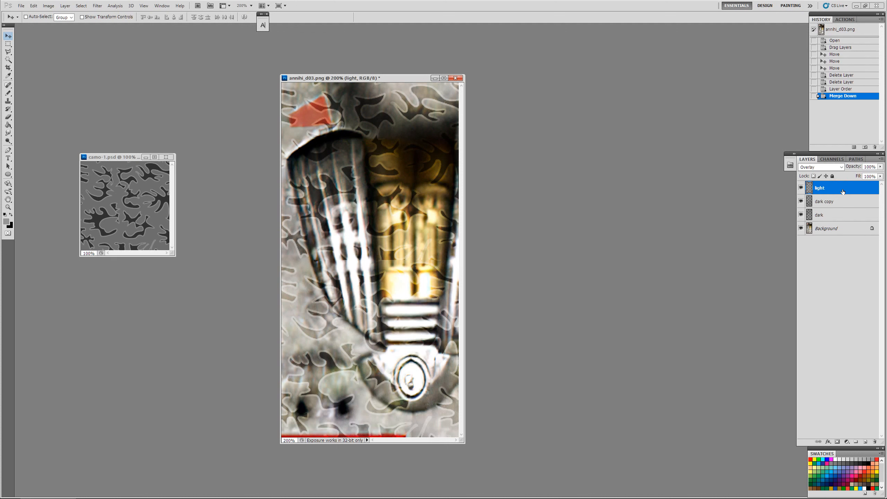
{"action": "left_click", "coordinate": [844, 202]}
{"action": "key", "text": "ctrl+e"}
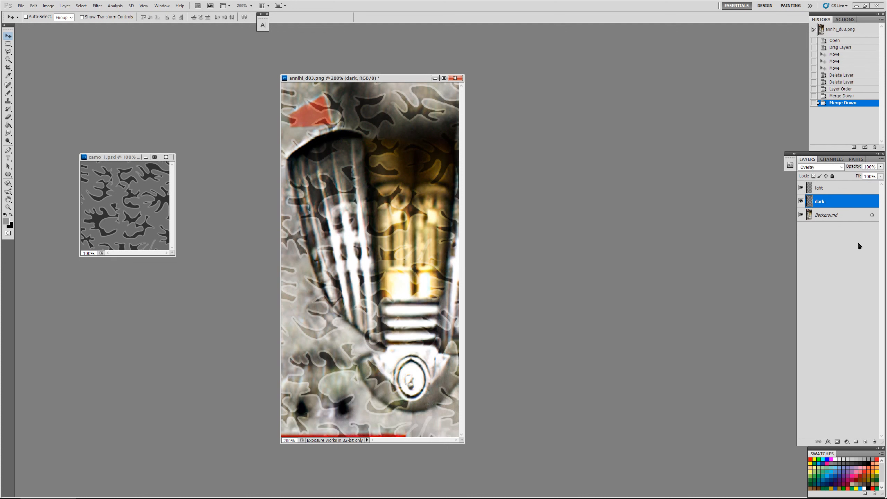
{"action": "left_click", "coordinate": [844, 189]}
{"action": "key", "text": "ctrl+e"}
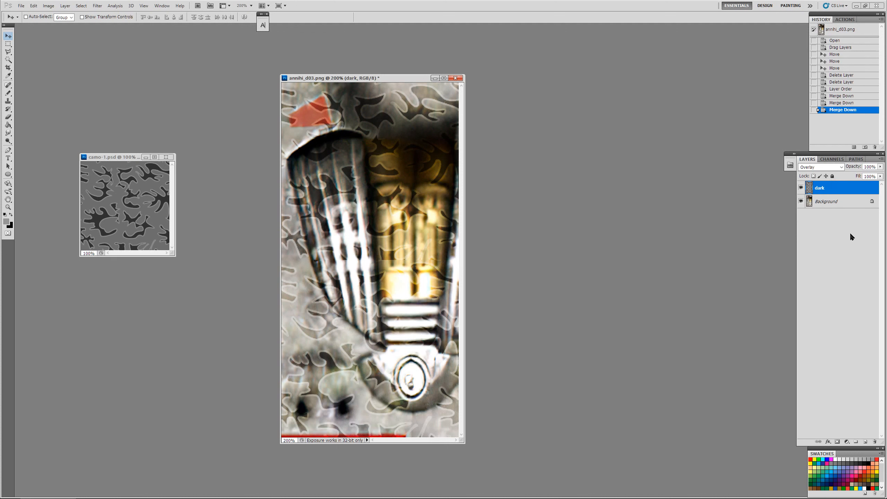
Step: Hide the merged dark layer and outline the red patch near the top of the texture with the Polygonal Lasso
{"action": "left_click", "coordinate": [802, 189]}
{"action": "left_click", "coordinate": [801, 189]}
{"action": "left_click", "coordinate": [802, 189]}
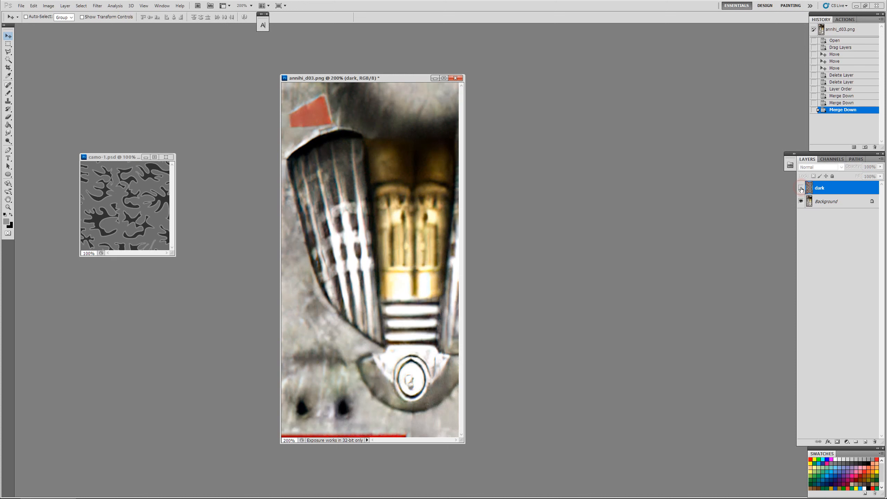
{"action": "left_click", "coordinate": [8, 52]}
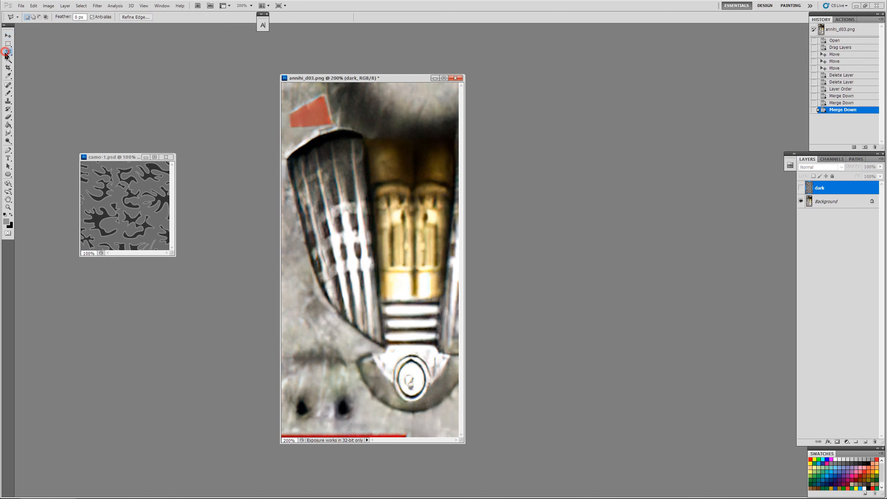
{"action": "left_click", "coordinate": [326, 92]}
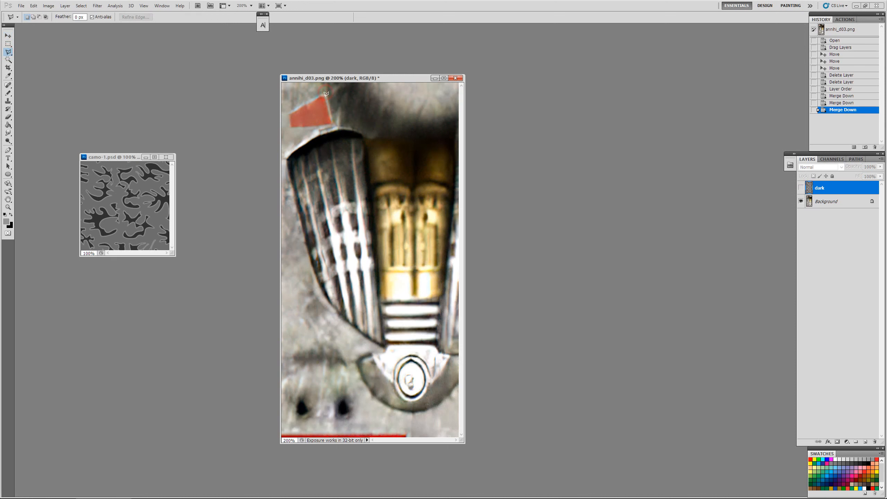
{"action": "left_click", "coordinate": [334, 124]}
{"action": "left_click", "coordinate": [291, 109]}
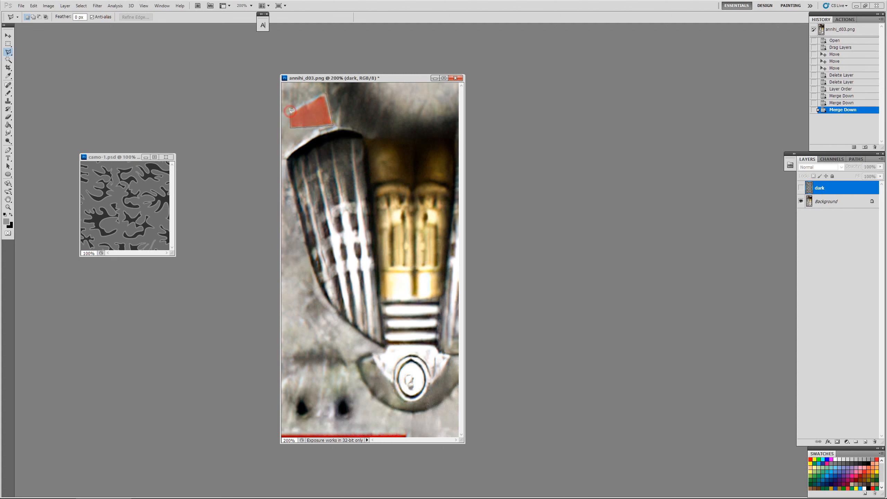
{"action": "left_click", "coordinate": [326, 90]}
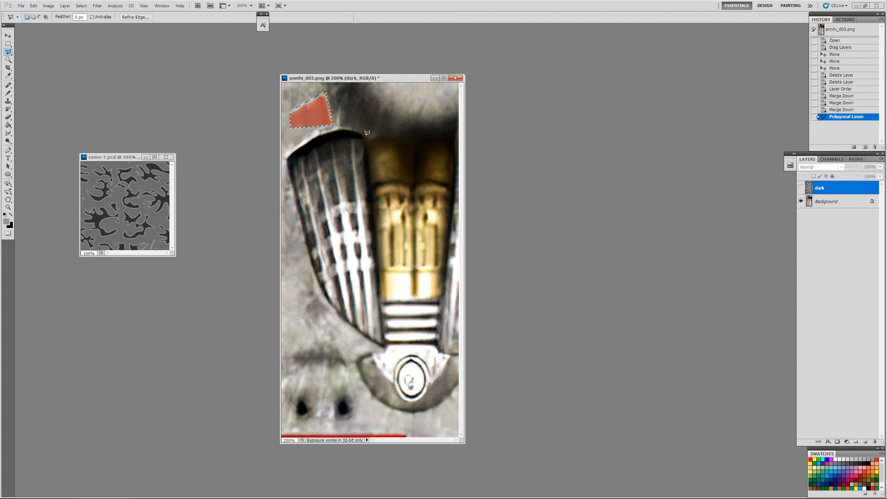
Step: Add the outline of the ribbed metal section, gold centre and round emblem below it to the polygonal selection
{"action": "left_click", "coordinate": [366, 136], "text": "shift"}
{"action": "left_click", "coordinate": [349, 128]}
{"action": "left_click", "coordinate": [299, 146]}
{"action": "left_click", "coordinate": [286, 158]}
{"action": "left_click", "coordinate": [313, 263]}
{"action": "left_click", "coordinate": [322, 289]}
{"action": "left_click", "coordinate": [349, 320]}
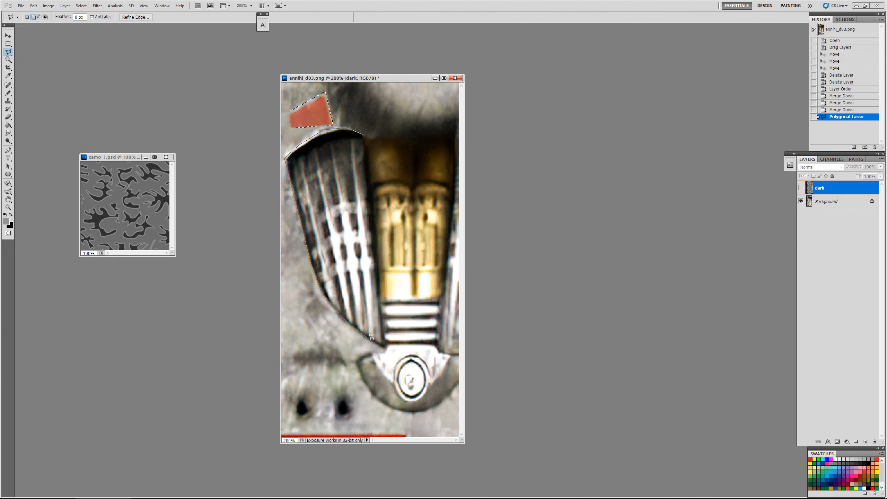
{"action": "left_click", "coordinate": [386, 349]}
{"action": "left_click", "coordinate": [378, 353]}
{"action": "left_click", "coordinate": [355, 359]}
{"action": "left_click", "coordinate": [366, 388]}
{"action": "left_click", "coordinate": [381, 400]}
{"action": "left_click", "coordinate": [413, 413]}
{"action": "left_click", "coordinate": [428, 412]}
{"action": "left_click", "coordinate": [447, 400]}
{"action": "left_click", "coordinate": [464, 134]}
{"action": "left_click", "coordinate": [412, 132]}
{"action": "left_click", "coordinate": [365, 134]}
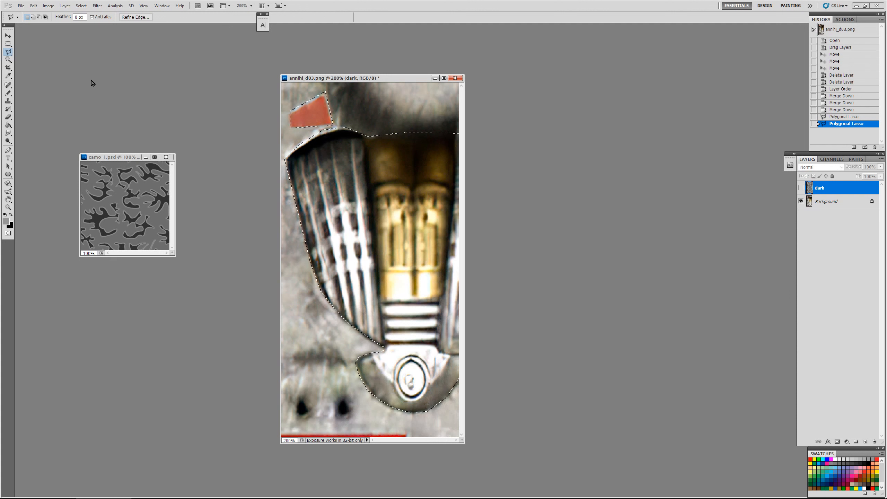
Step: Add the two dark holes at the bottom of the texture to the selection with the Elliptical Marquee Tool
{"action": "left_click", "coordinate": [8, 44]}
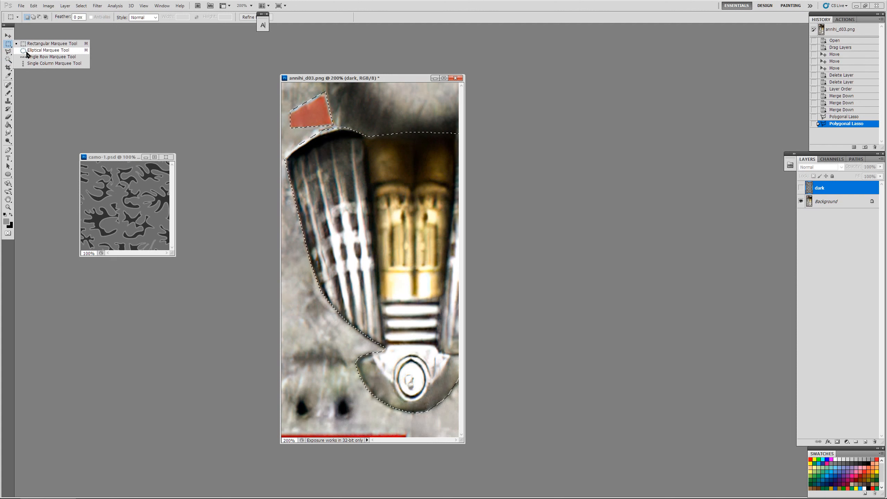
{"action": "left_click", "coordinate": [27, 51]}
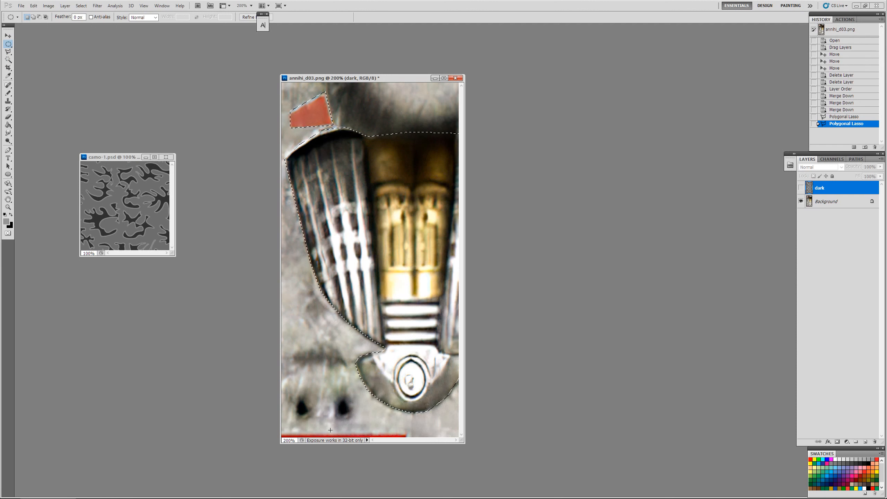
{"action": "key", "text": "alt"}
{"action": "left_click_drag", "start_coordinate": [338, 398], "coordinate": [341, 407]}
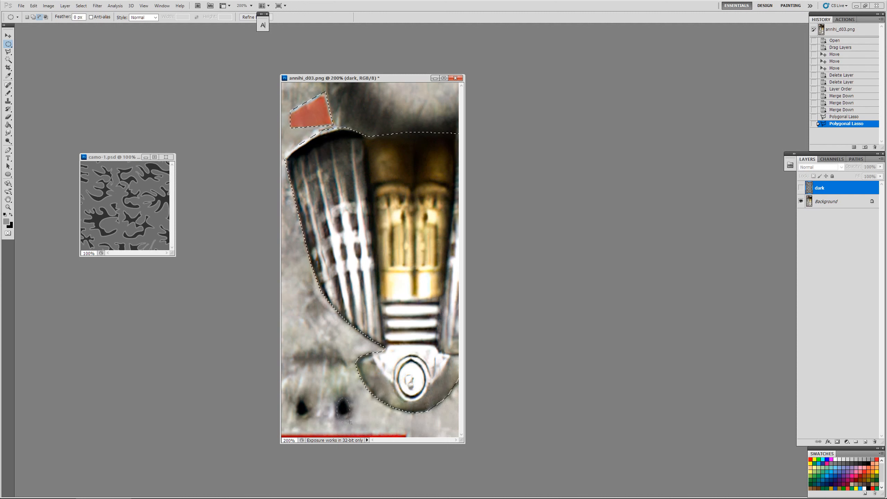
{"action": "left_click_drag", "start_coordinate": [348, 415], "coordinate": [346, 417]}
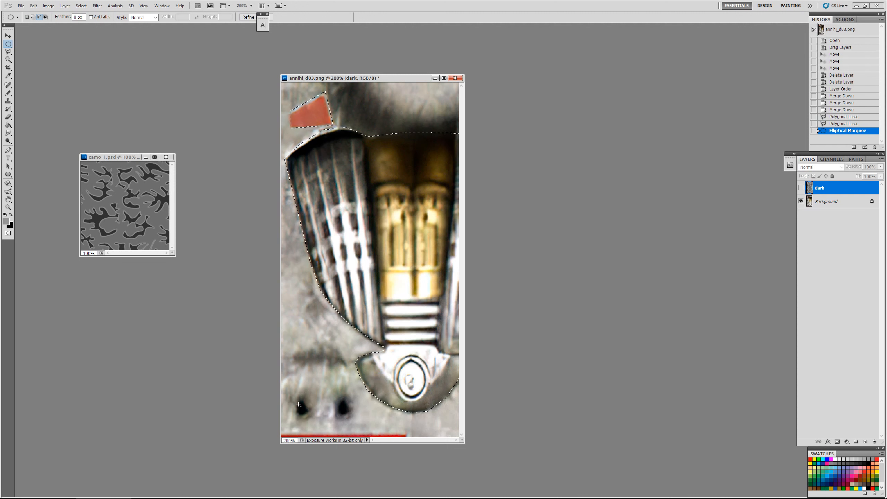
{"action": "key", "text": "shift"}
{"action": "left_click_drag", "start_coordinate": [354, 419], "coordinate": [354, 419]}
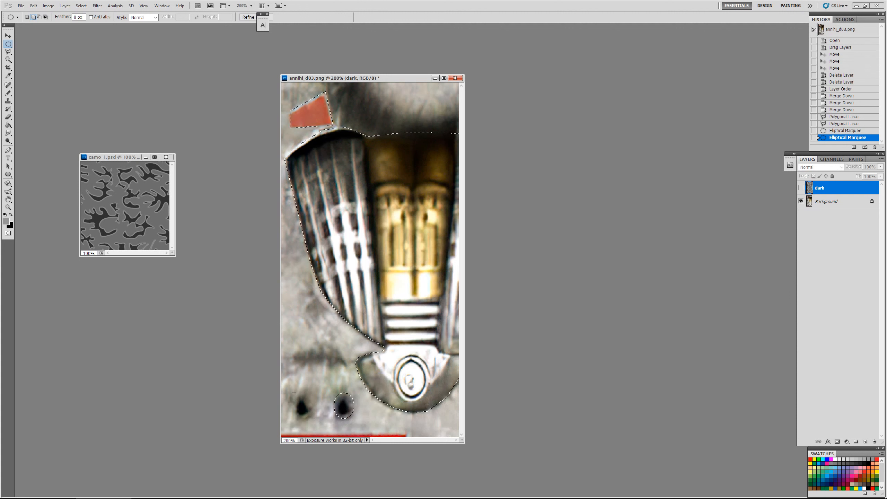
{"action": "left_click_drag", "start_coordinate": [312, 421], "coordinate": [312, 421]}
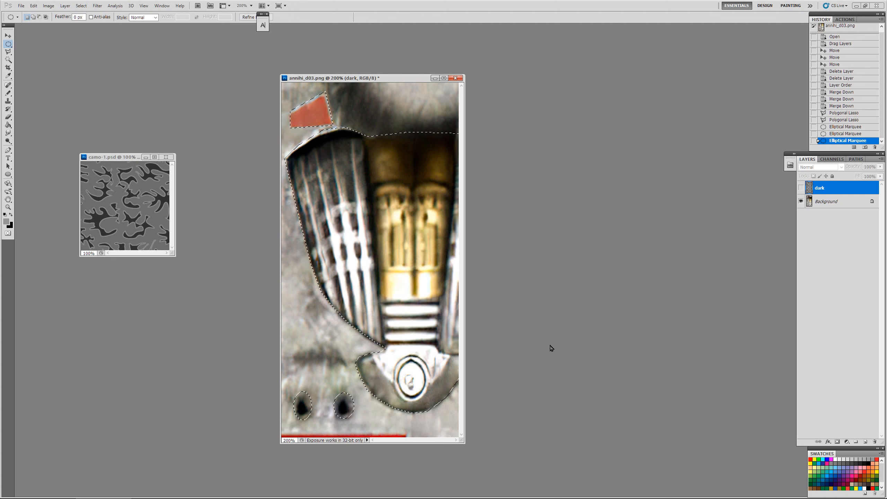
Step: Show the dark layer, clear the camo inside the selected areas and remove the selection
{"action": "left_click", "coordinate": [801, 189]}
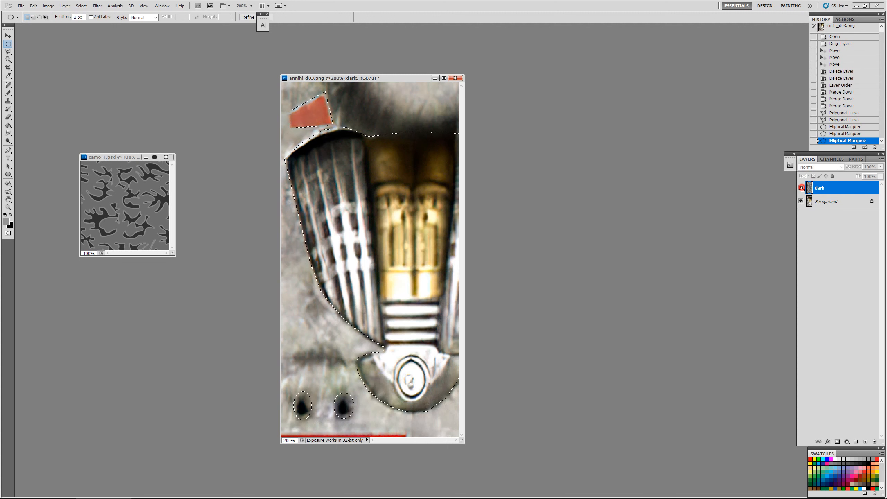
{"action": "left_click", "coordinate": [841, 189]}
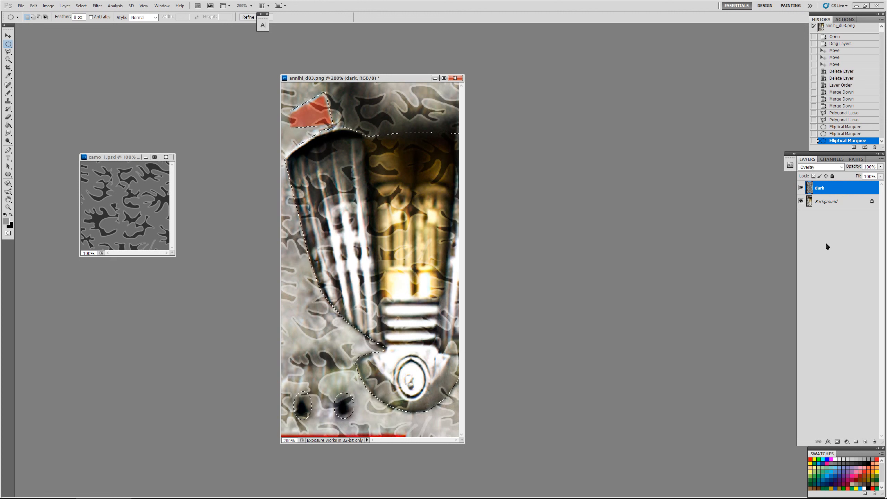
{"action": "key", "text": "Delete"}
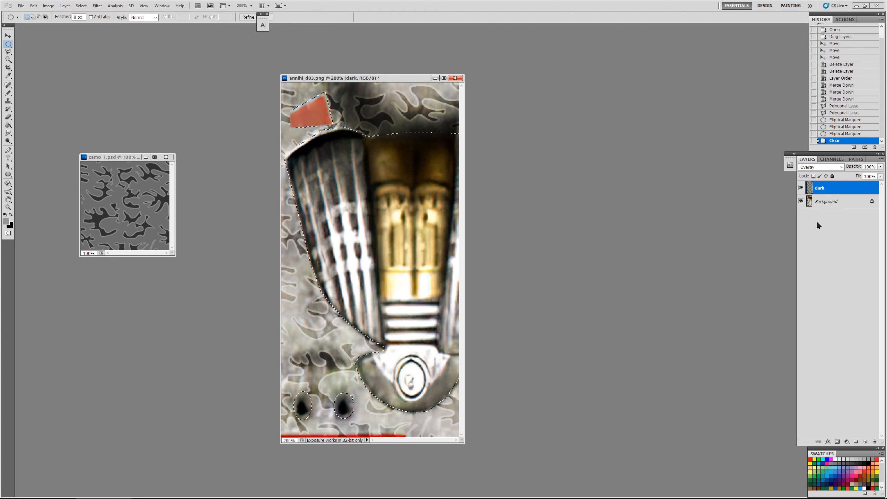
{"action": "left_click", "coordinate": [388, 93]}
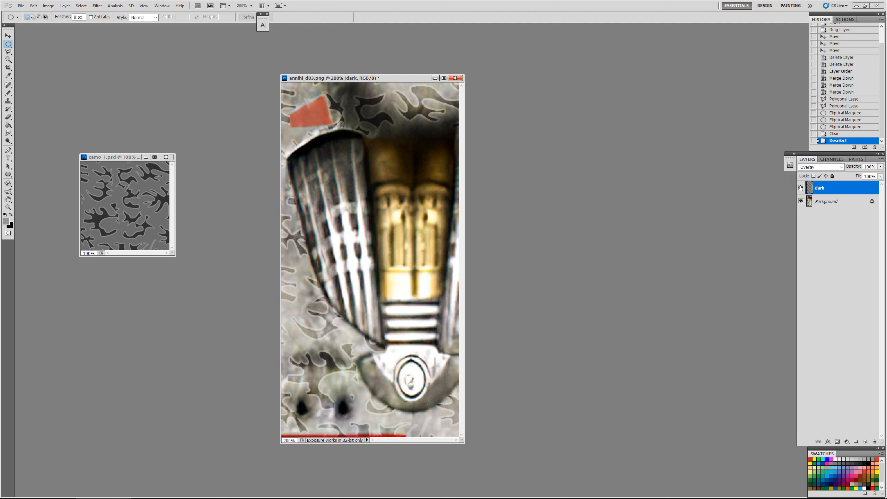
Step: Compare the texture with and without the camo by toggling the dark layer's visibility
{"action": "left_click", "coordinate": [801, 189]}
{"action": "left_click", "coordinate": [801, 189]}
{"action": "left_click", "coordinate": [801, 188]}
{"action": "left_click", "coordinate": [801, 188]}
{"action": "left_click", "coordinate": [801, 188]}
{"action": "left_click", "coordinate": [801, 188]}
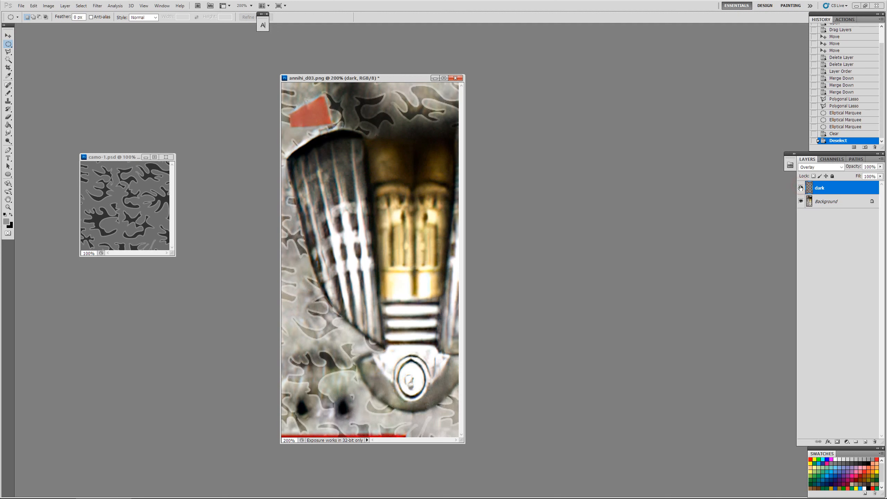
Step: Try the Multiply and Soft Light blend modes on the dark layer and return it to Overlay
{"action": "left_click", "coordinate": [842, 167]}
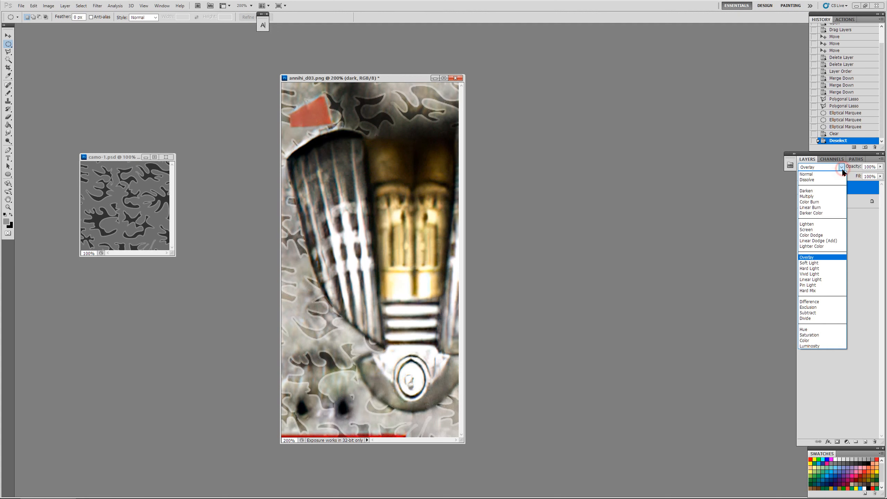
{"action": "left_click", "coordinate": [831, 258]}
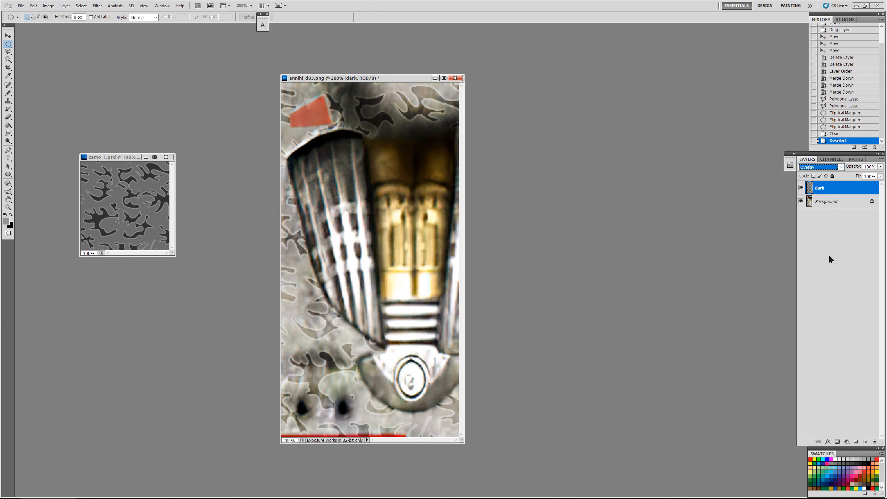
{"action": "left_click", "coordinate": [840, 168]}
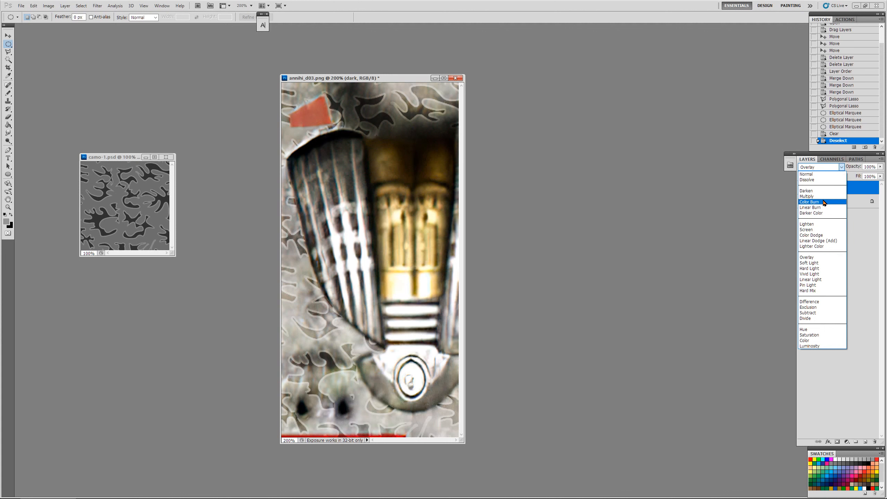
{"action": "left_click", "coordinate": [823, 198]}
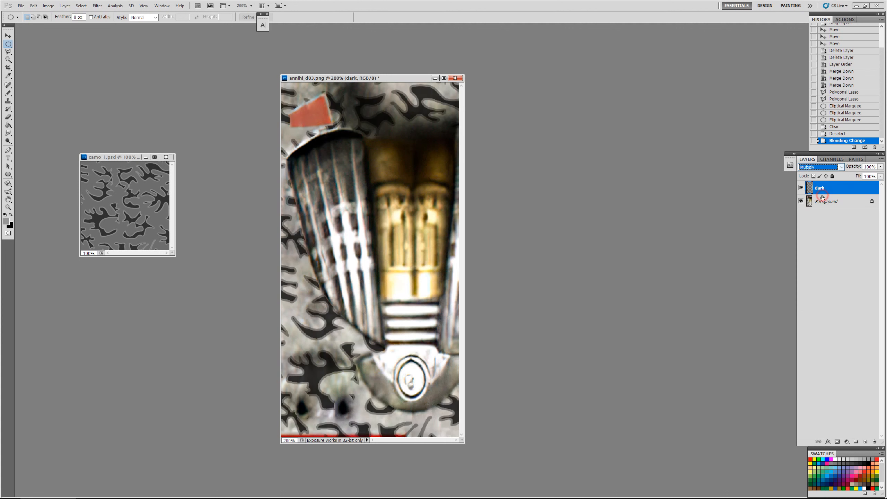
{"action": "left_click", "coordinate": [840, 167]}
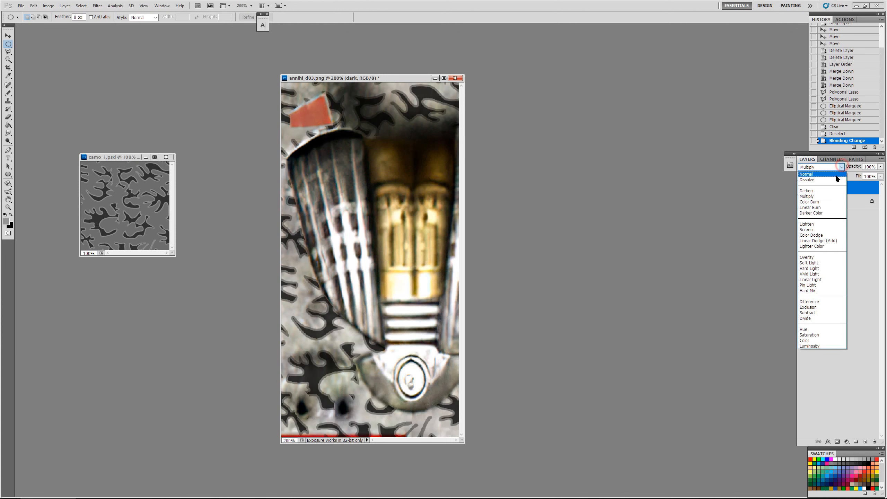
{"action": "left_click", "coordinate": [822, 263]}
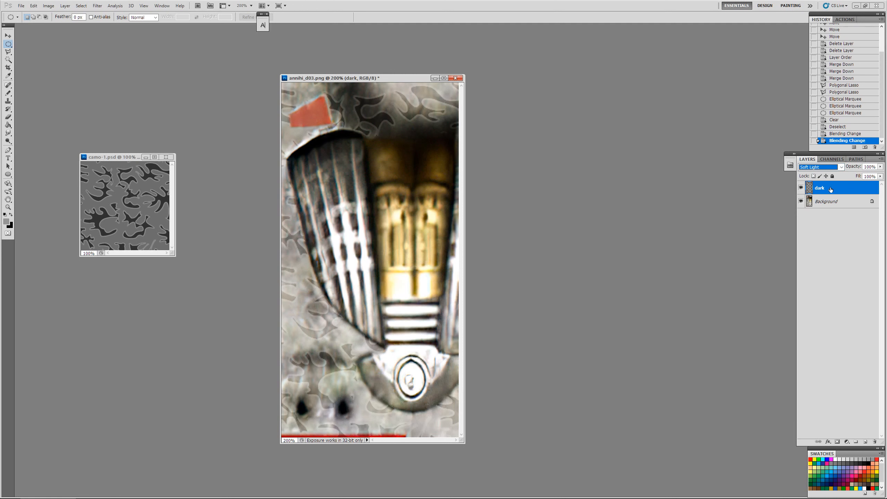
{"action": "left_click", "coordinate": [840, 167]}
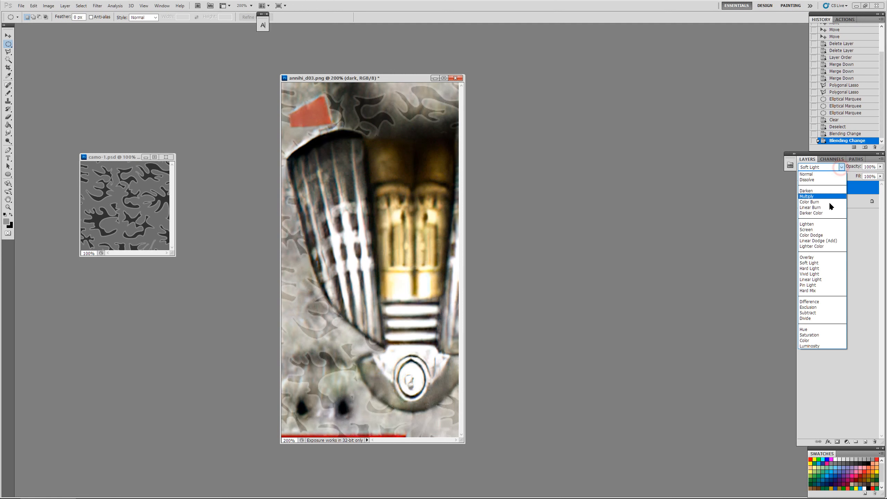
{"action": "left_click", "coordinate": [822, 257]}
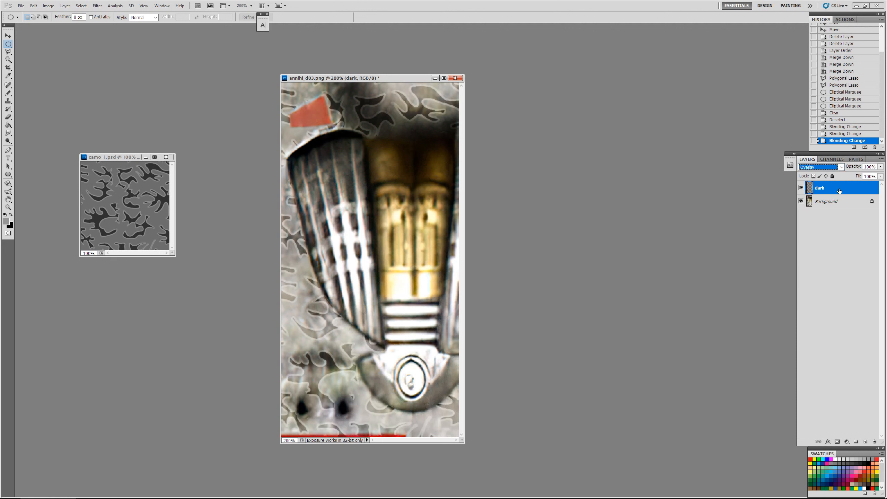
Step: Try a Brightness/Contrast adjustment on the dark layer with brightness 22 and increased contrast, and discard it
{"action": "left_click", "coordinate": [48, 6]}
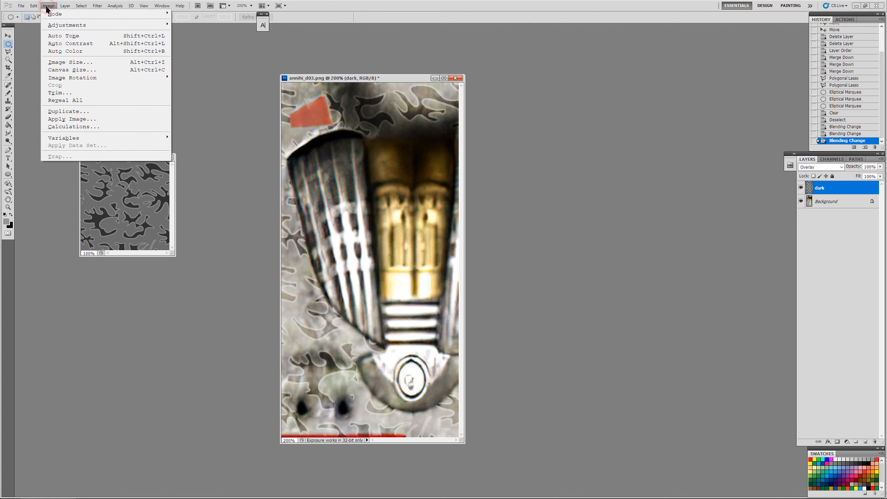
{"action": "mouse_move", "coordinate": [164, 27]}
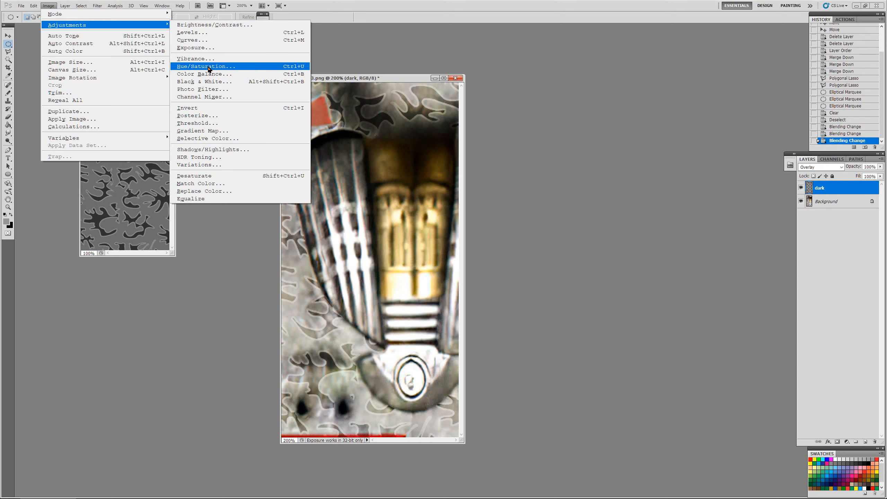
{"action": "left_click", "coordinate": [202, 25]}
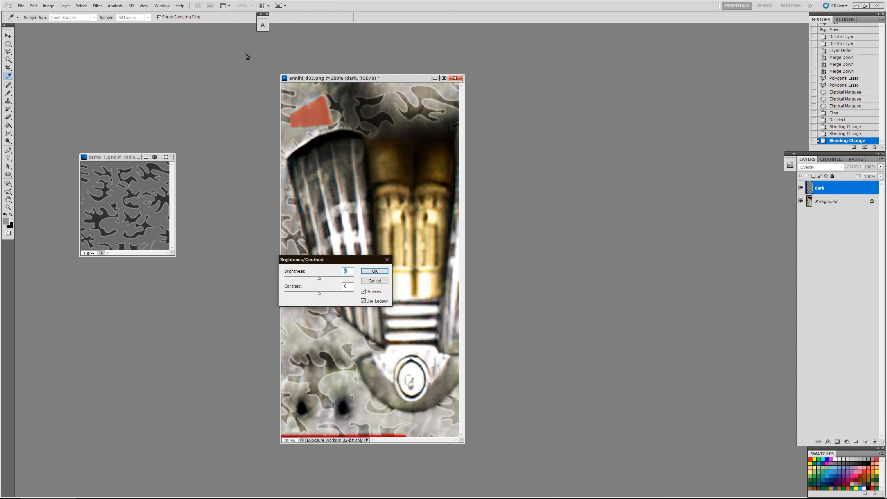
{"action": "left_click_drag", "start_coordinate": [333, 261], "coordinate": [560, 234]}
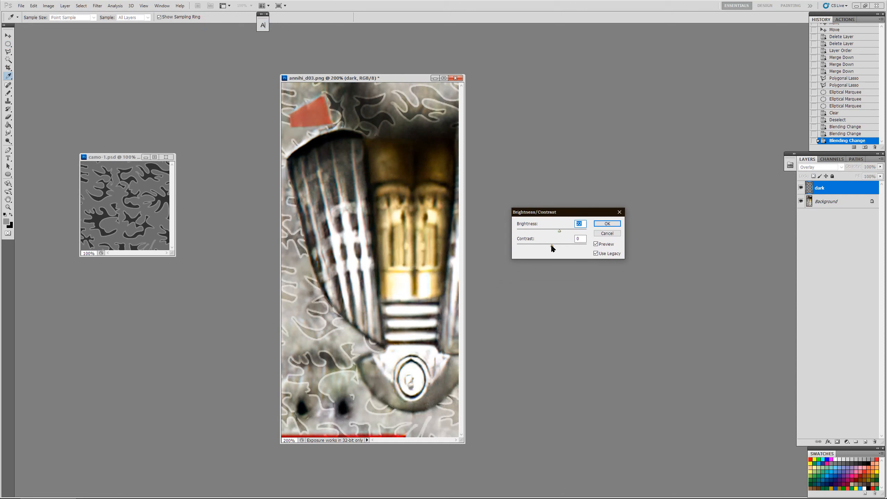
{"action": "mouse_move", "coordinate": [552, 247]}
{"action": "left_mouse_down"}
{"action": "mouse_move", "coordinate": [561, 248]}
{"action": "mouse_move", "coordinate": [540, 248]}
{"action": "mouse_move", "coordinate": [568, 249]}
{"action": "mouse_move", "coordinate": [560, 248]}
{"action": "left_mouse_up"}
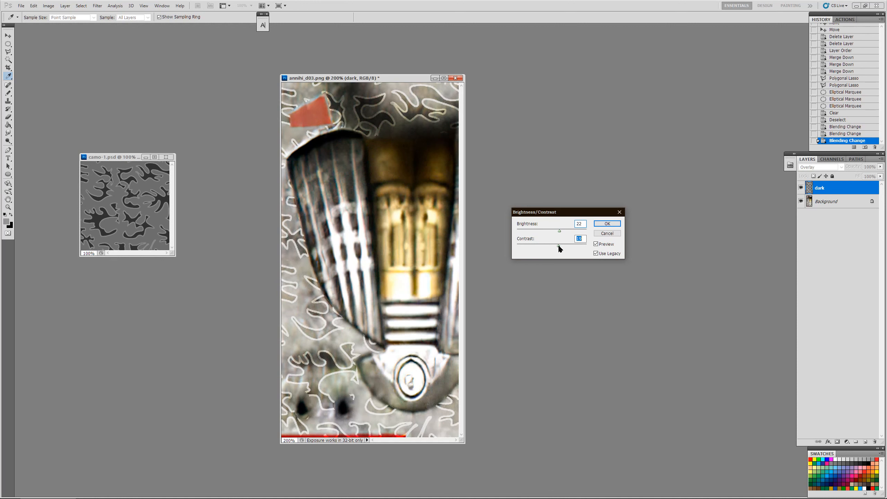
{"action": "left_click", "coordinate": [599, 233]}
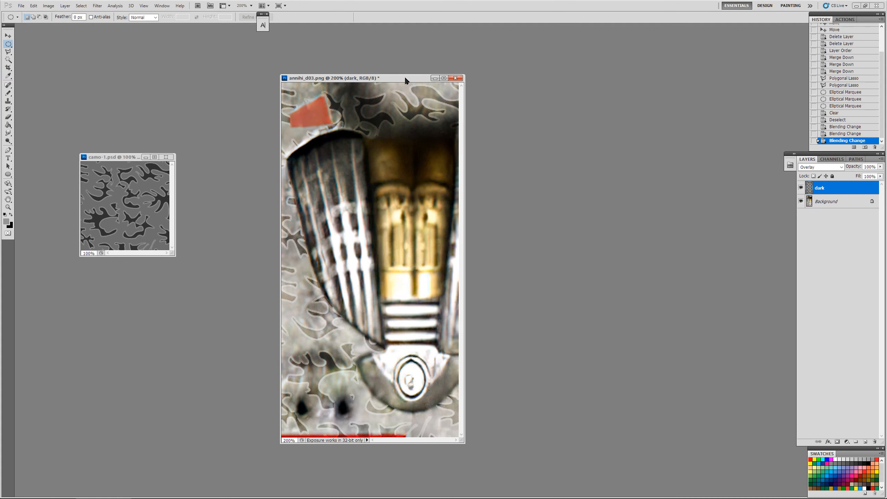
Step: Flatten annihi_d03.png into a single Background layer
{"action": "right_click", "coordinate": [817, 202]}
{"action": "left_click", "coordinate": [812, 254]}
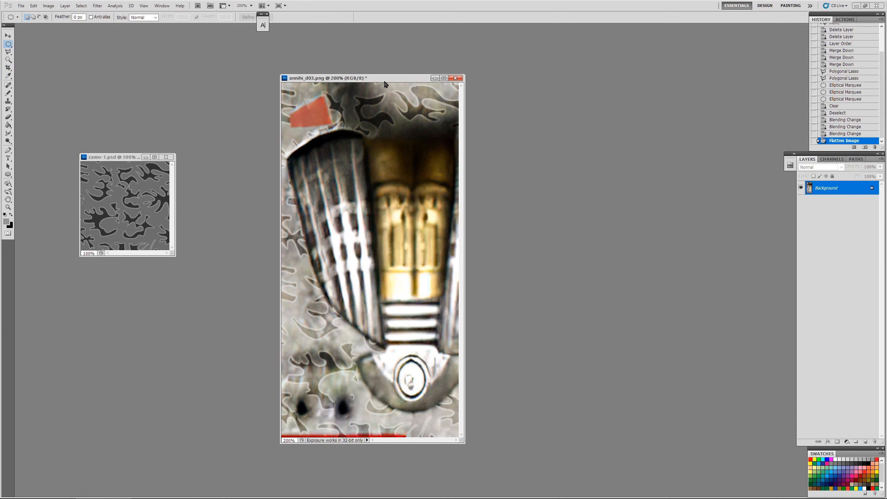